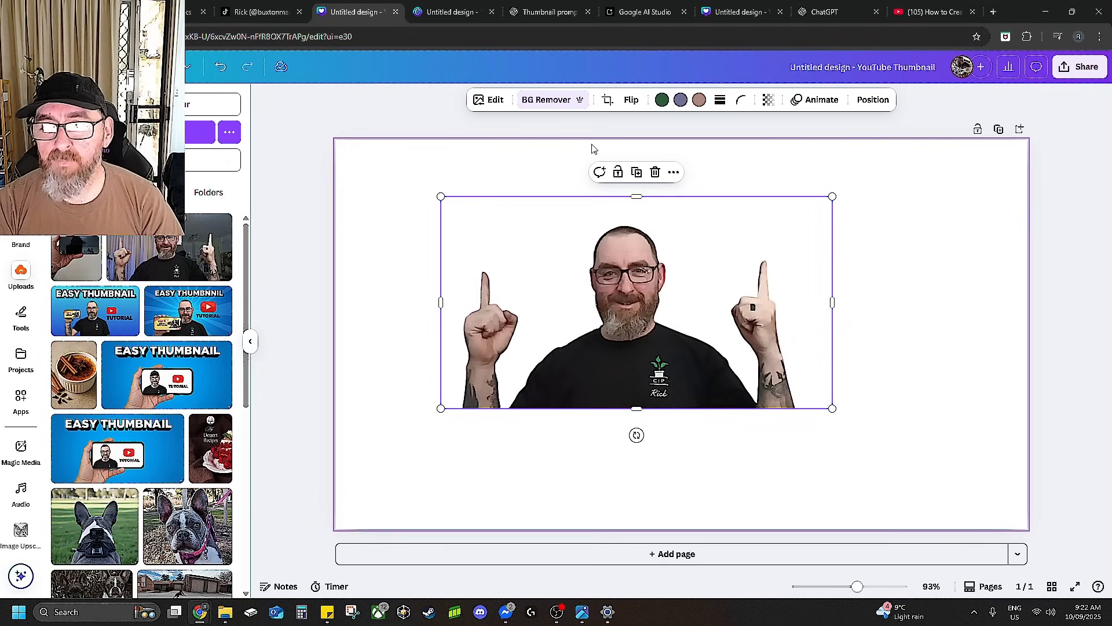
Crop the person photo from both sides to a narrower frame around his head and shoulders.
{"action": "left_click", "coordinate": [607, 102]}
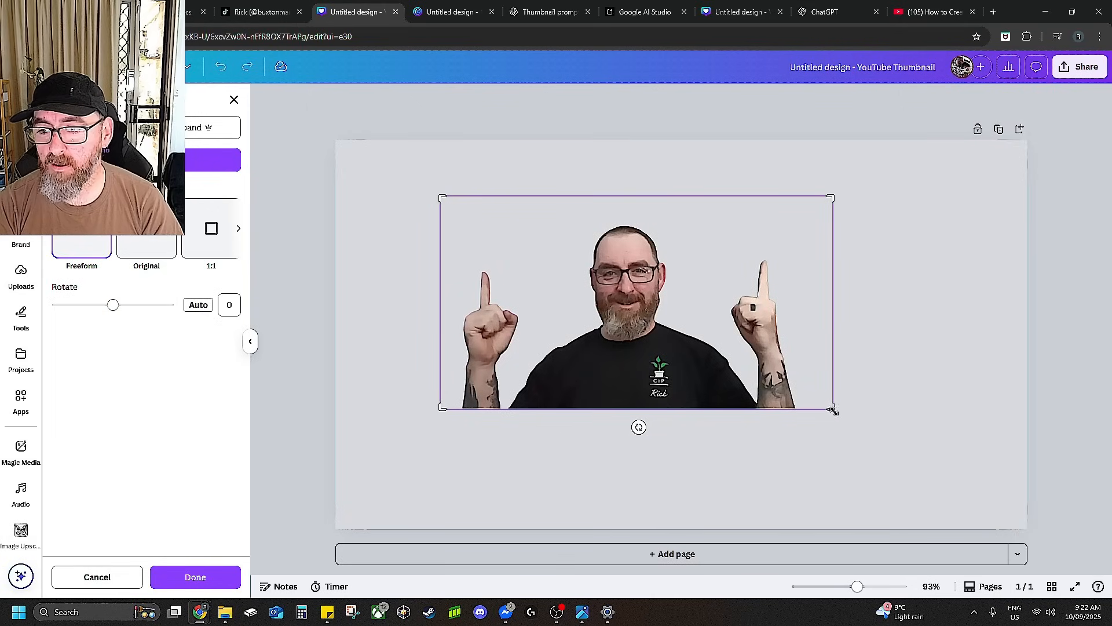
{"action": "left_click_drag", "start_coordinate": [833, 407], "coordinate": [730, 409]}
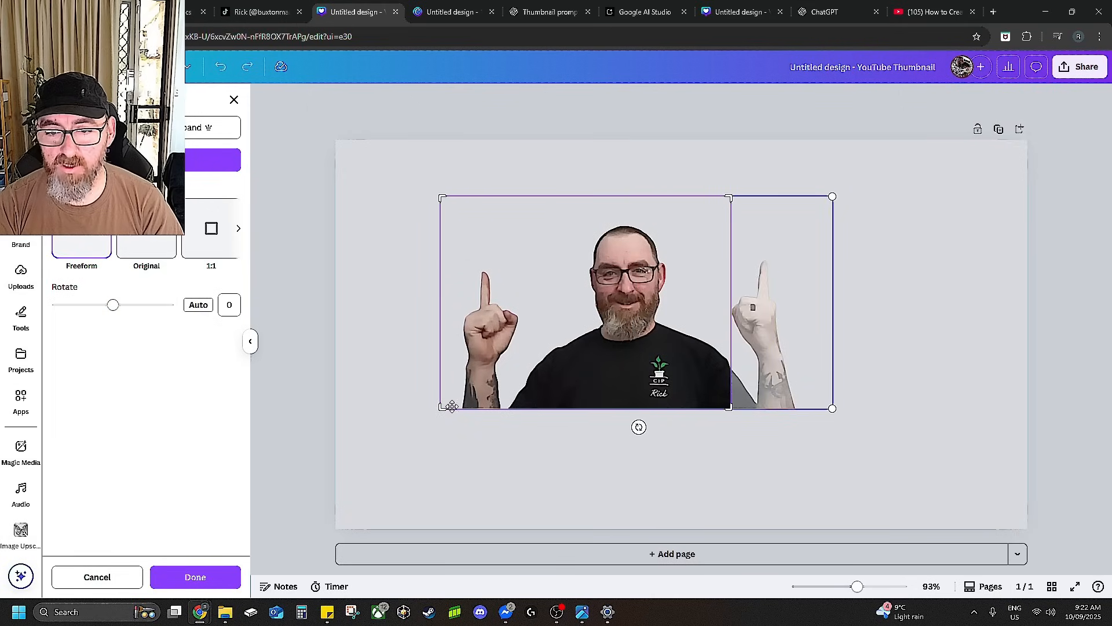
{"action": "left_click_drag", "start_coordinate": [442, 408], "coordinate": [520, 409]}
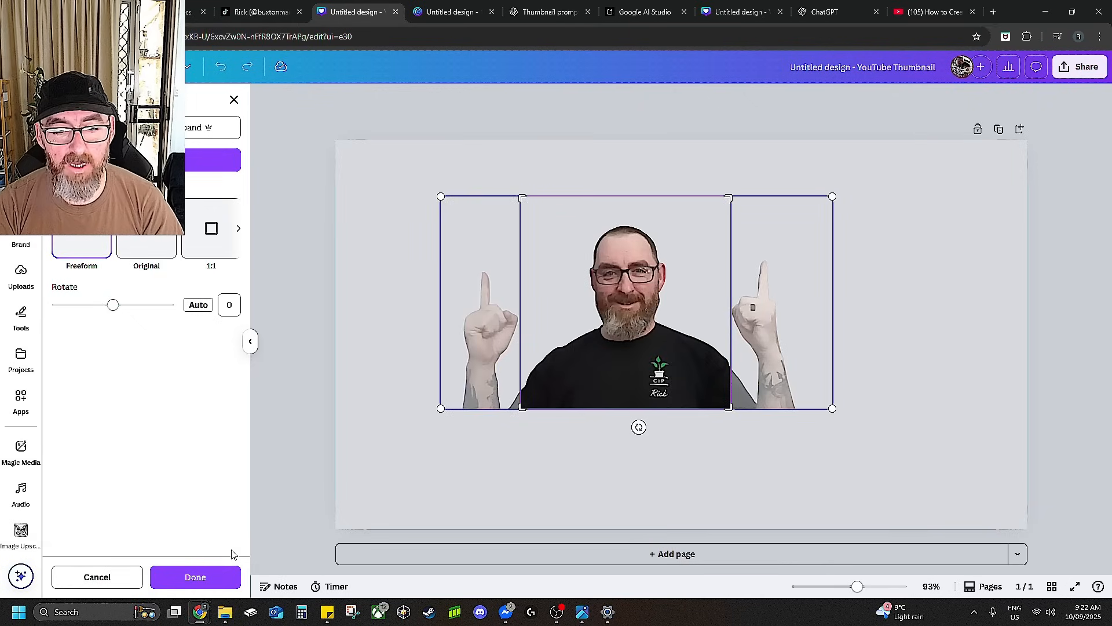
{"action": "left_click", "coordinate": [212, 578]}
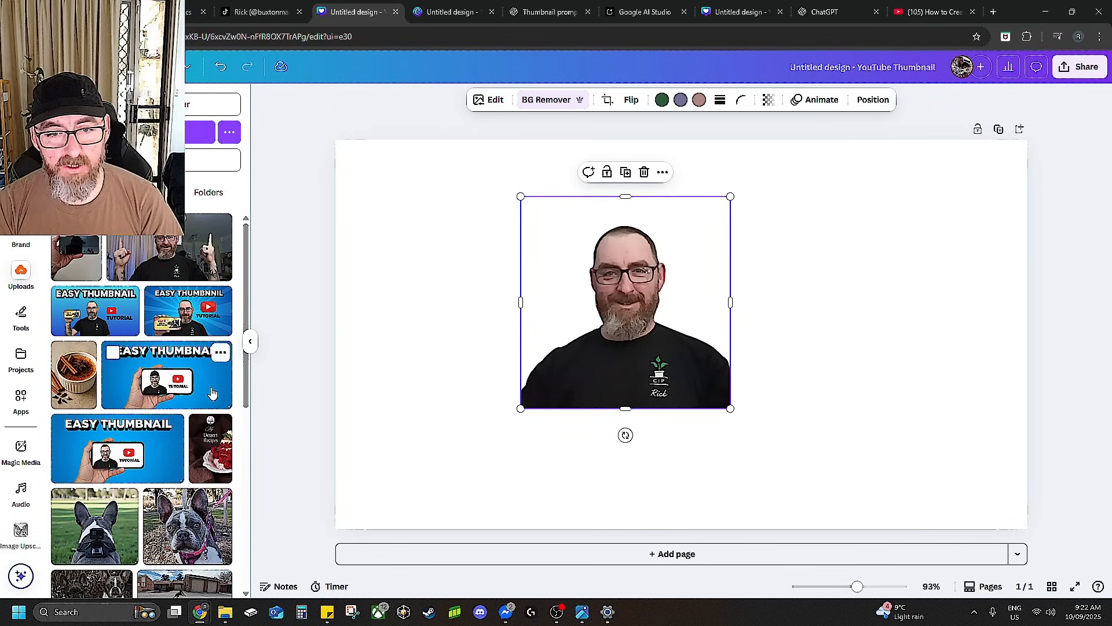
Add the hand-holding-phone photo from uploads to the design and resize it slightly.
{"action": "left_click_drag", "start_coordinate": [246, 383], "coordinate": [253, 442]}
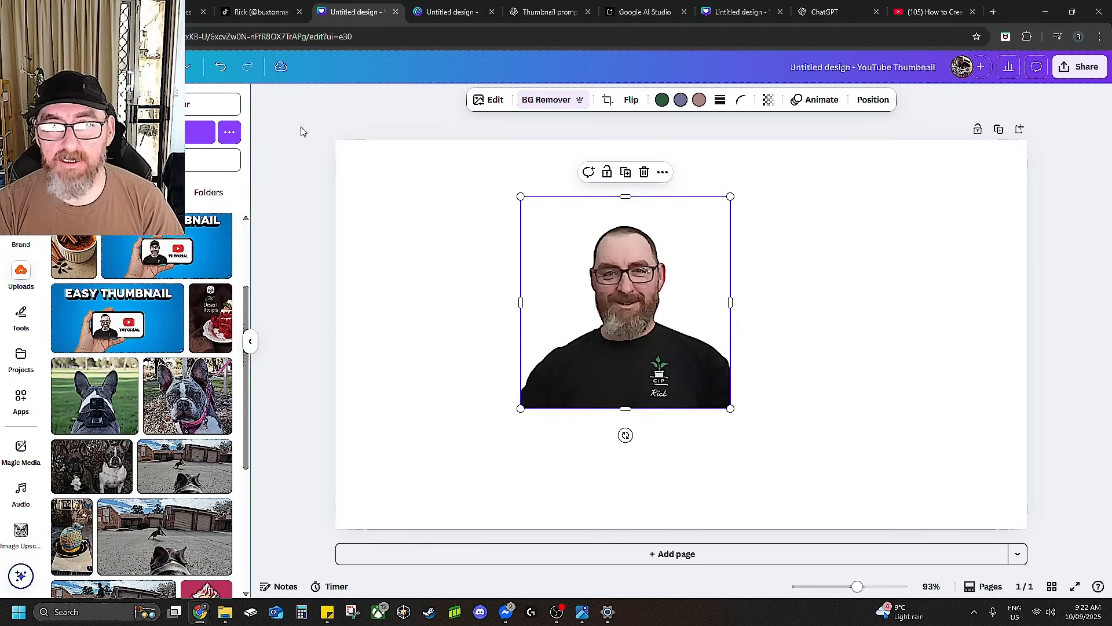
{"action": "left_click_drag", "start_coordinate": [247, 308], "coordinate": [250, 246]}
{"action": "left_click", "coordinate": [75, 265]}
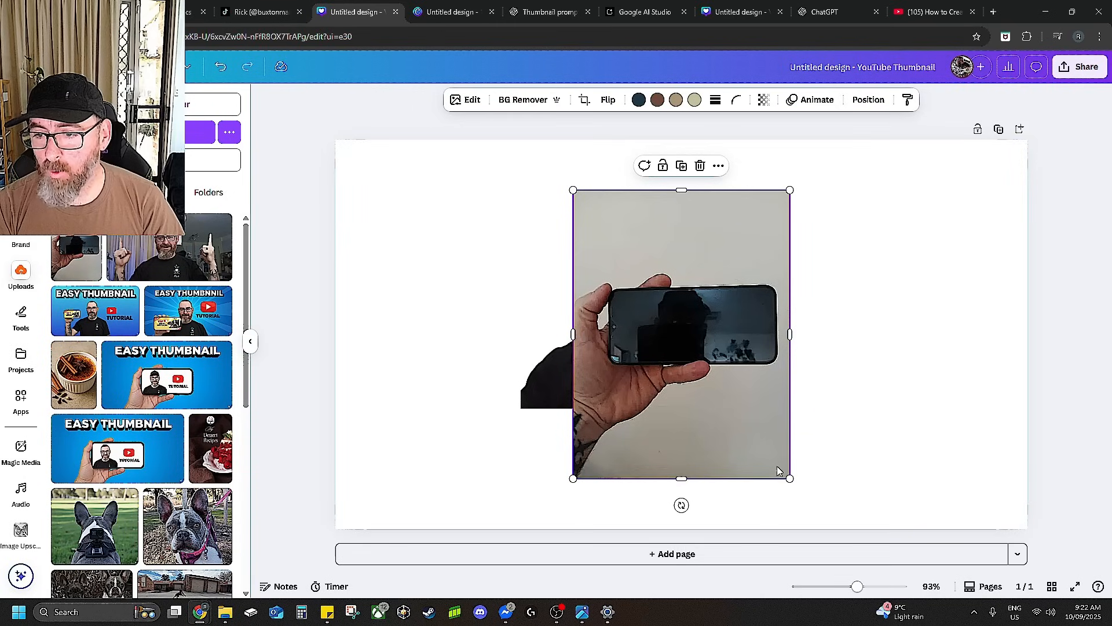
{"action": "mouse_move", "coordinate": [789, 479]}
{"action": "left_mouse_down"}
{"action": "mouse_move", "coordinate": [862, 497]}
{"action": "mouse_move", "coordinate": [785, 473]}
{"action": "left_mouse_up"}
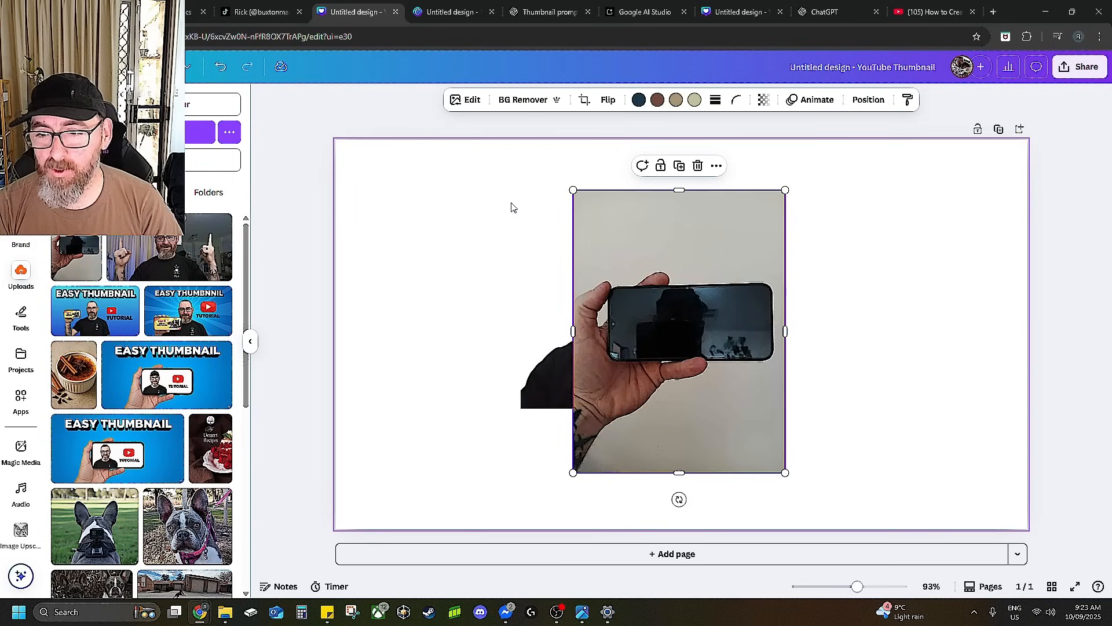
Switch to the other thumbnail design and browse the Elements search results for YouTube subscribe graphics.
{"action": "left_click", "coordinate": [439, 16]}
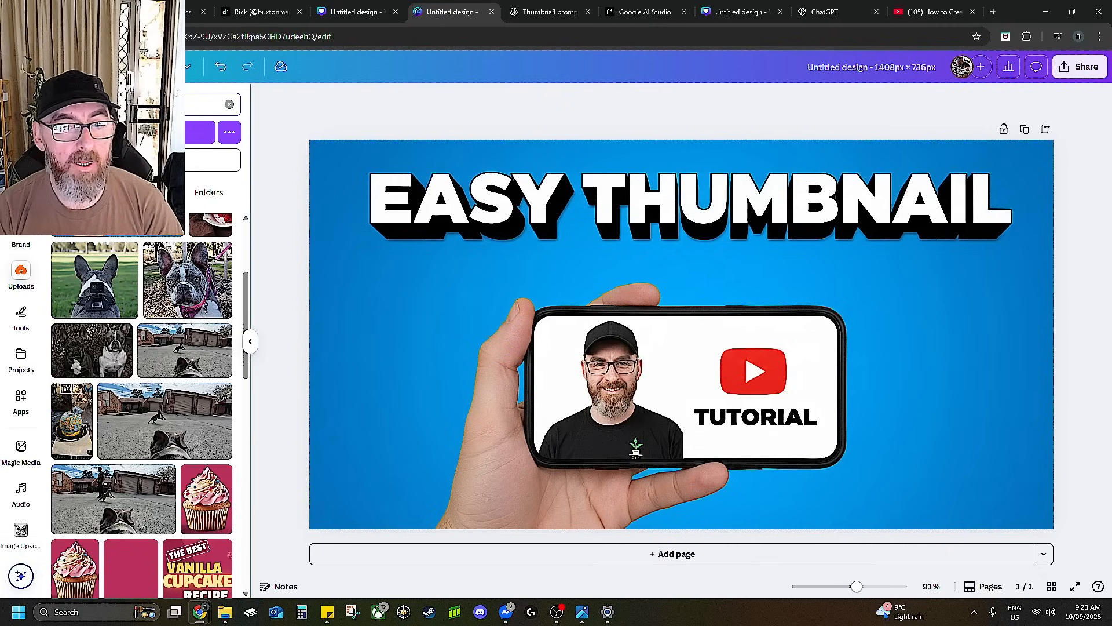
{"action": "left_click", "coordinate": [21, 147]}
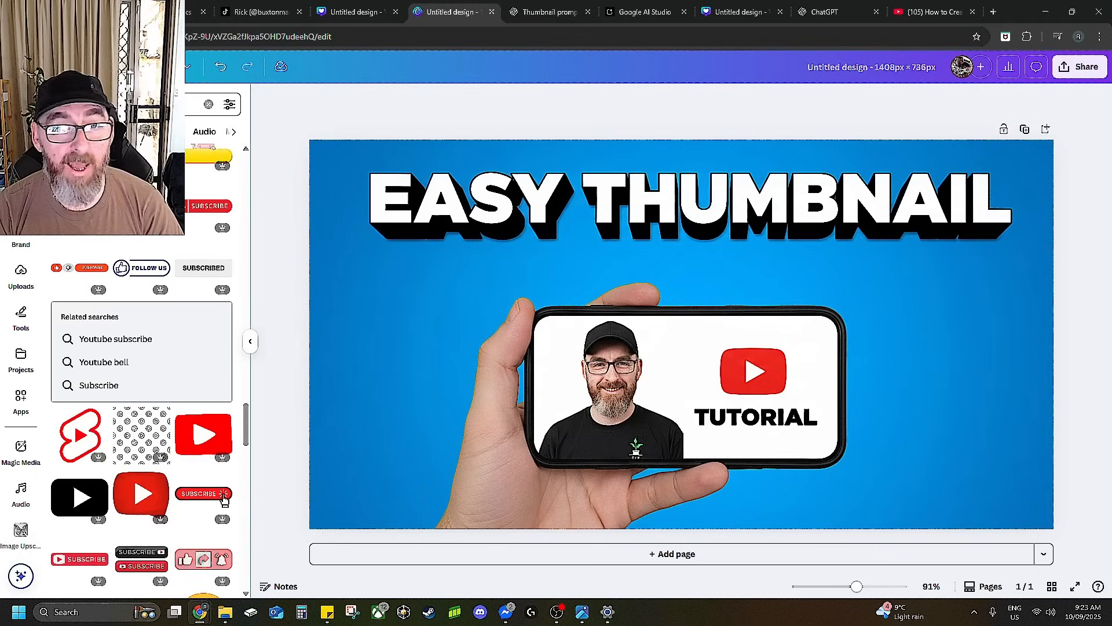
{"action": "left_click", "coordinate": [189, 106]}
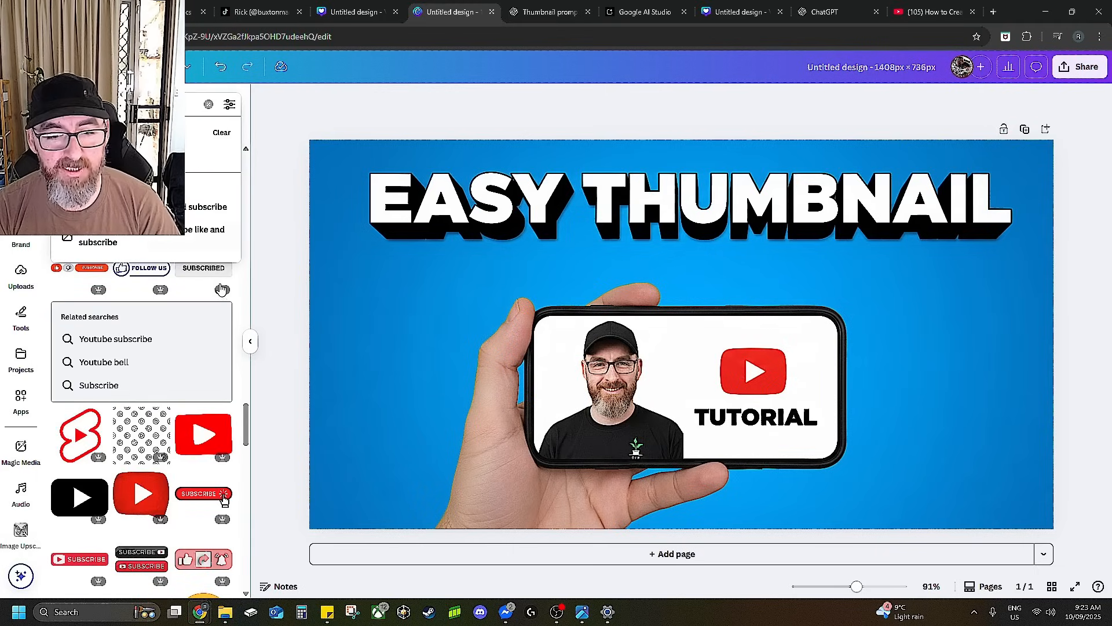
{"action": "left_click", "coordinate": [281, 287]}
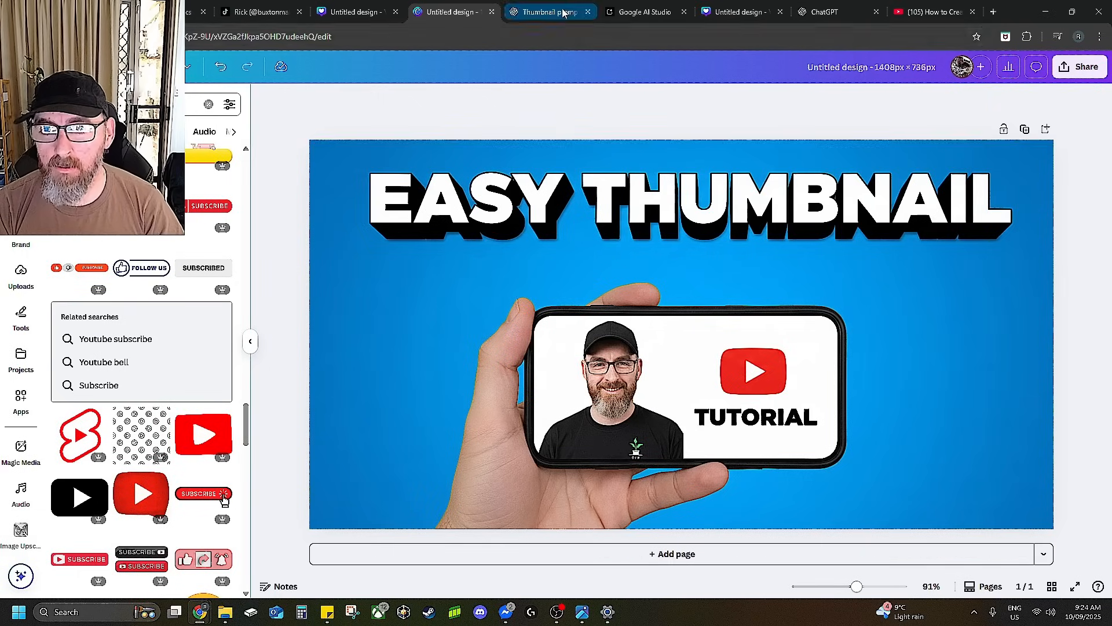
Review the Google AI Studio image request and select the thumbnail prompt text in the ChatGPT chat.
{"action": "left_click", "coordinate": [656, 14]}
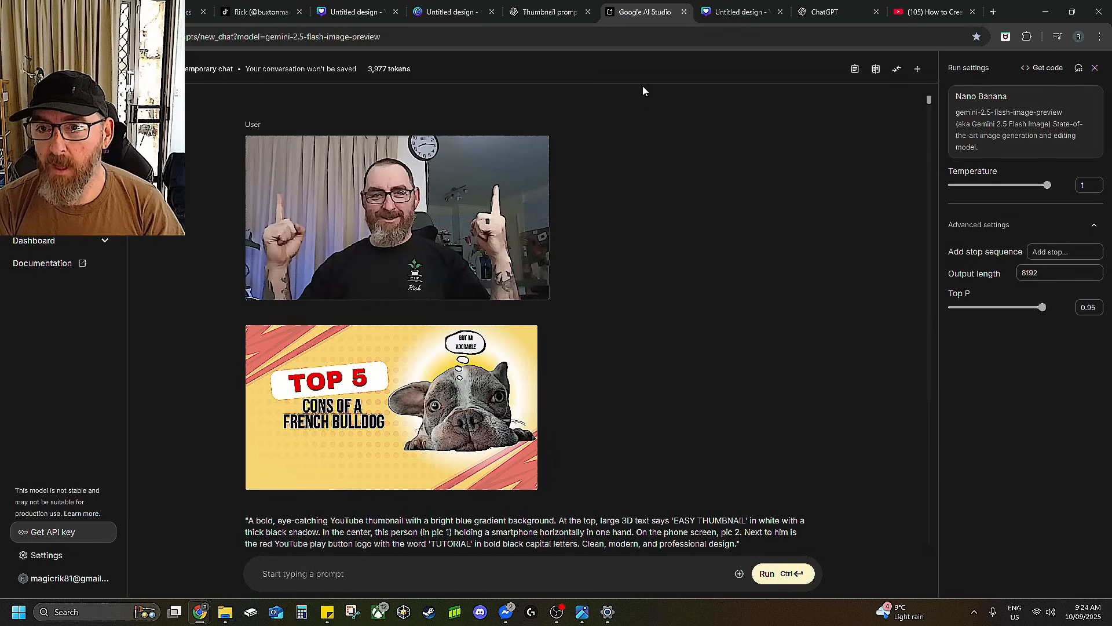
{"action": "left_click", "coordinate": [547, 12]}
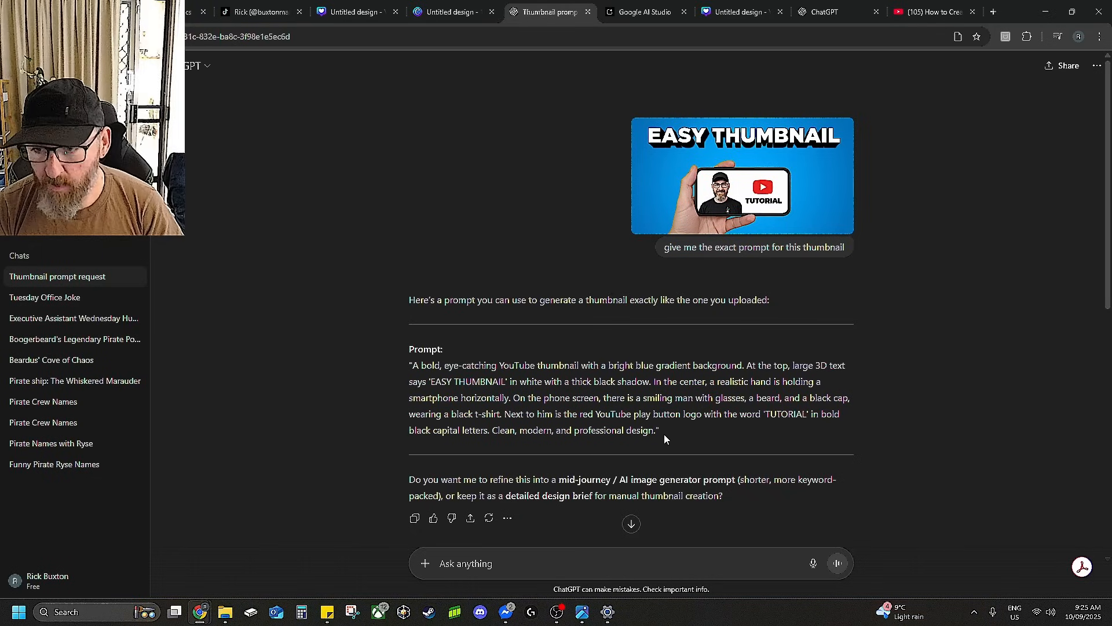
{"action": "left_click_drag", "start_coordinate": [659, 429], "coordinate": [406, 365]}
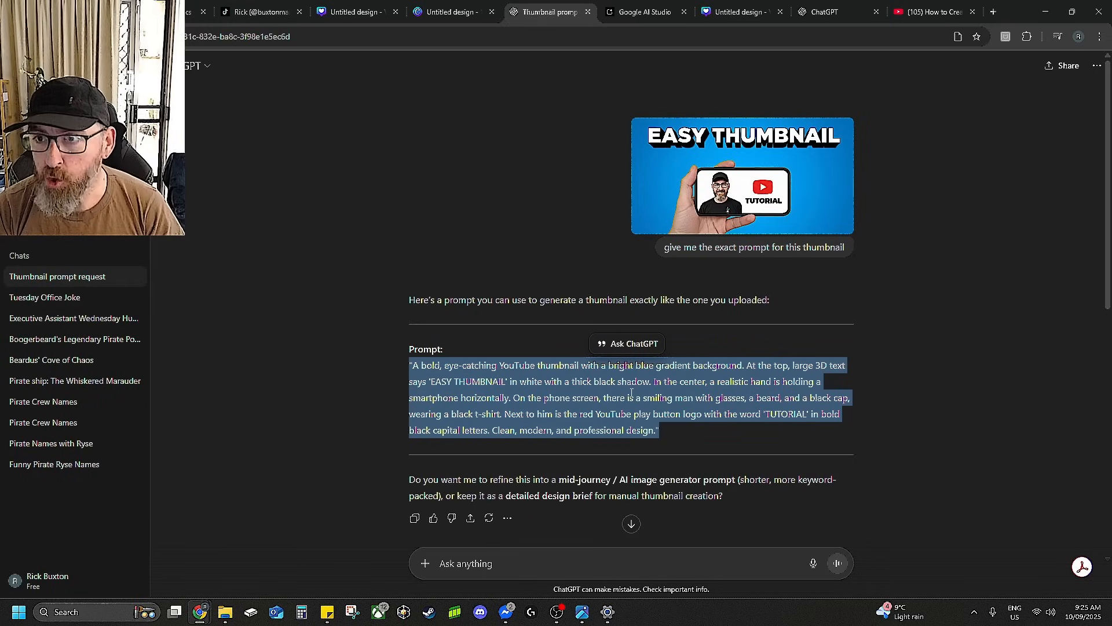
{"action": "left_click", "coordinate": [647, 12]}
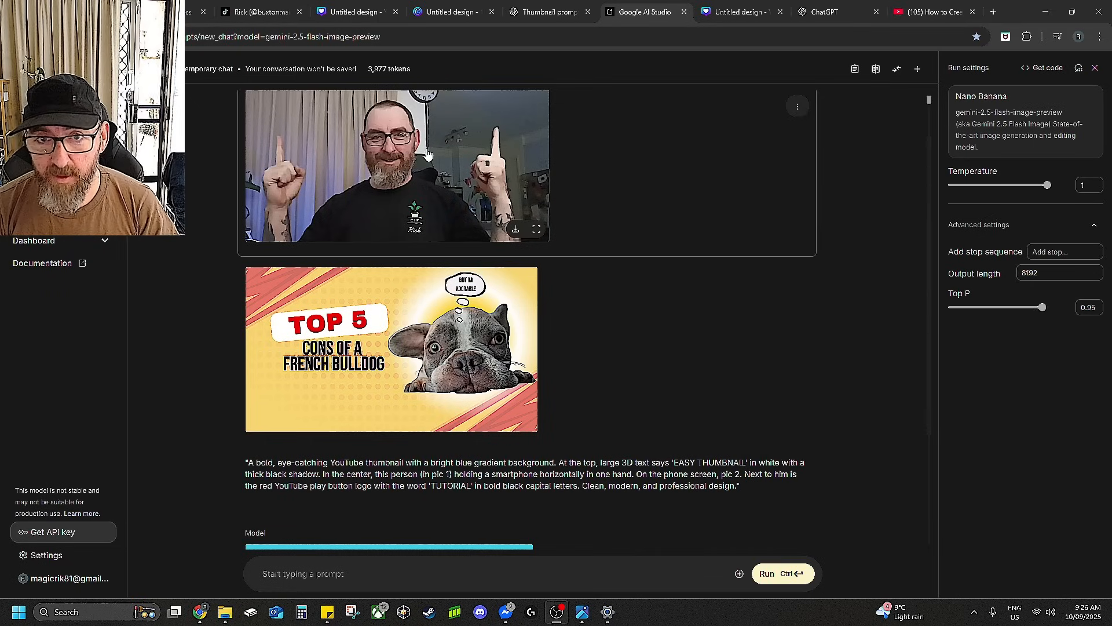
Return to the cropped-photo design and delete the hand-holding-phone image.
{"action": "left_click", "coordinate": [364, 11]}
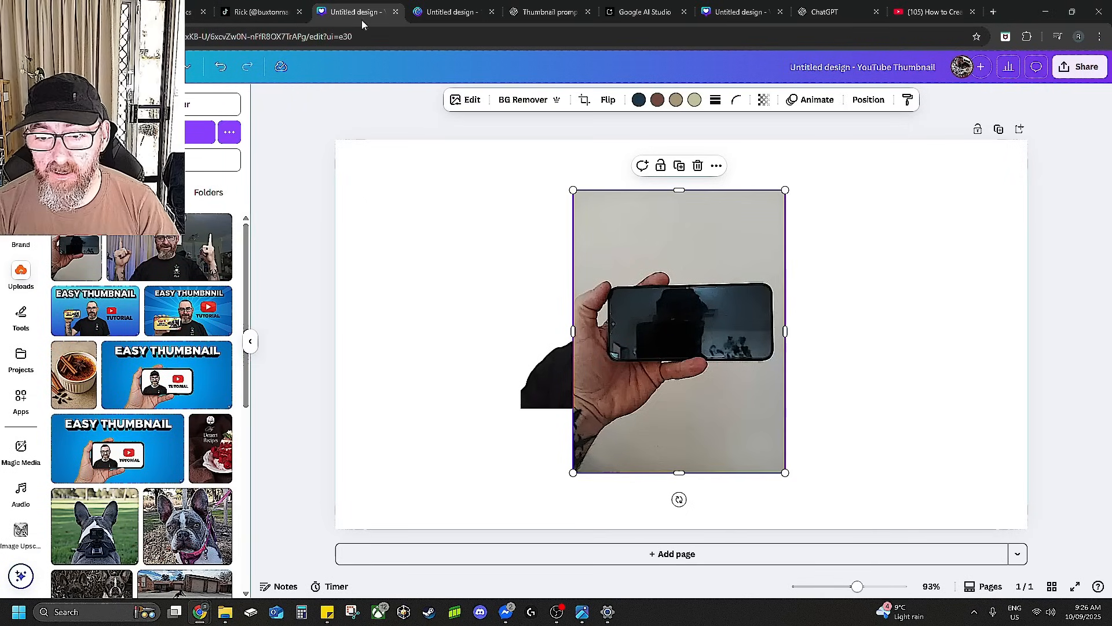
{"action": "key", "text": "Delete"}
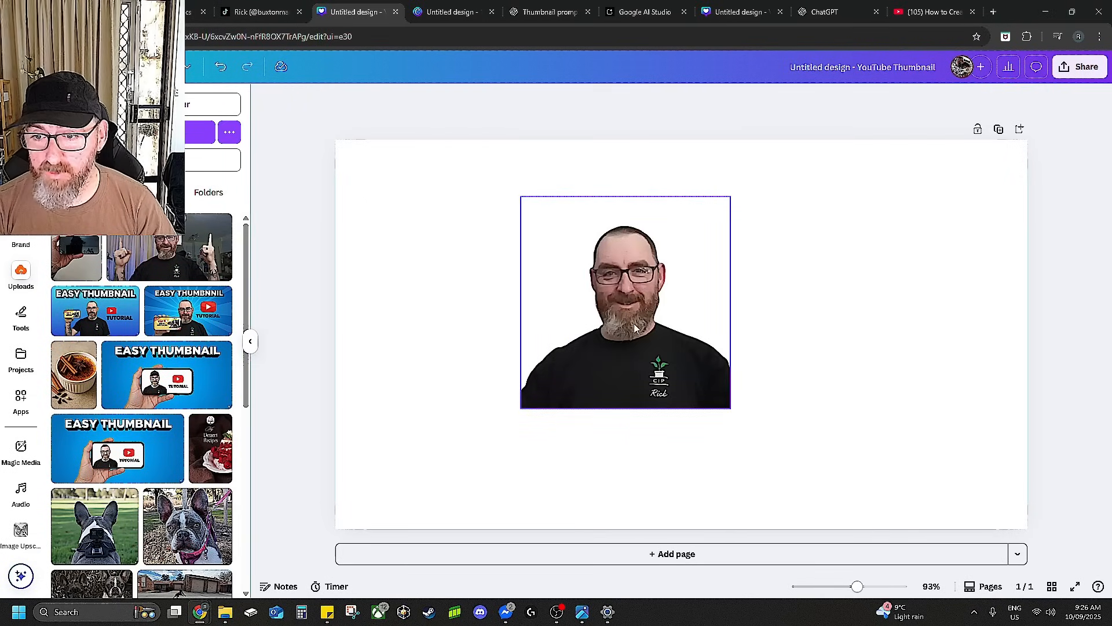
Compare the thumbnail generated in Google AI Studio with the finished Canva thumbnail design.
{"action": "left_click", "coordinate": [832, 17]}
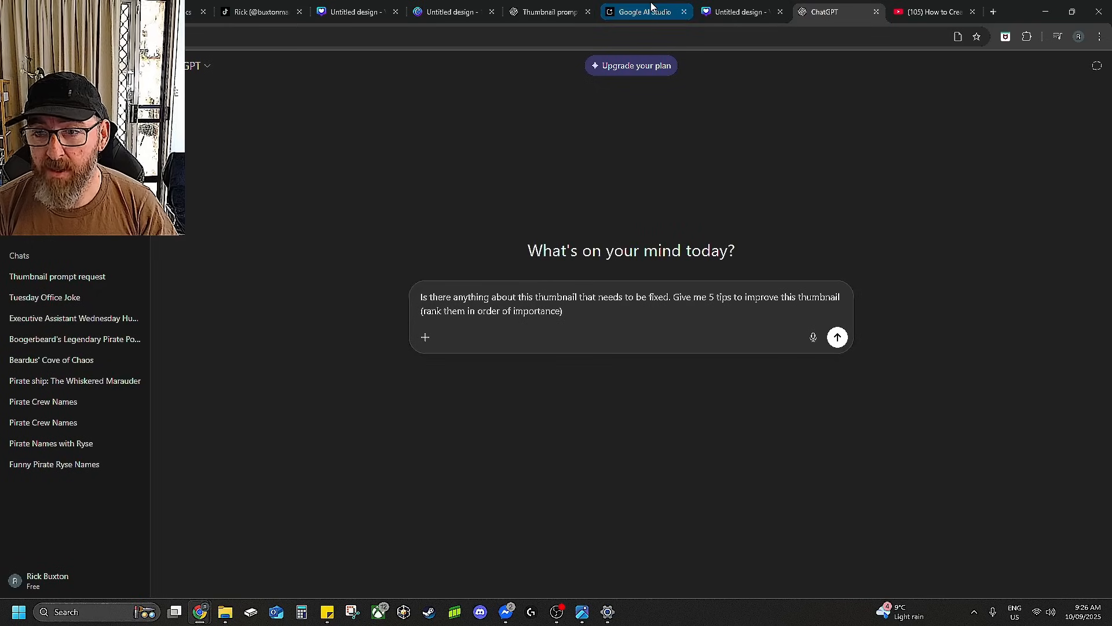
{"action": "left_click", "coordinate": [647, 14]}
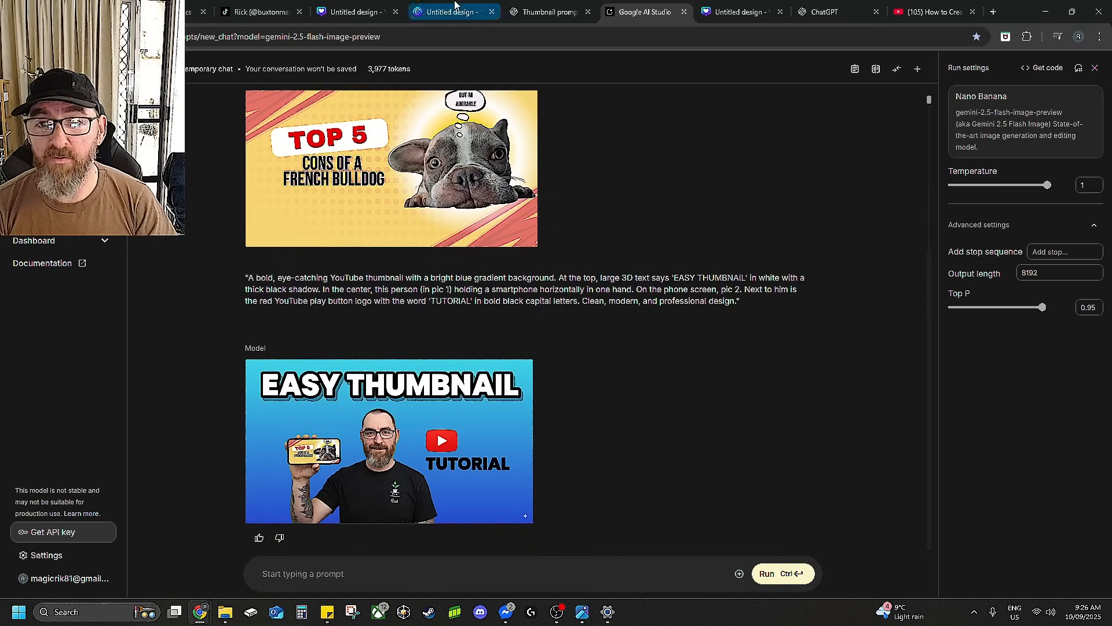
{"action": "mouse_move", "coordinate": [753, 14]}
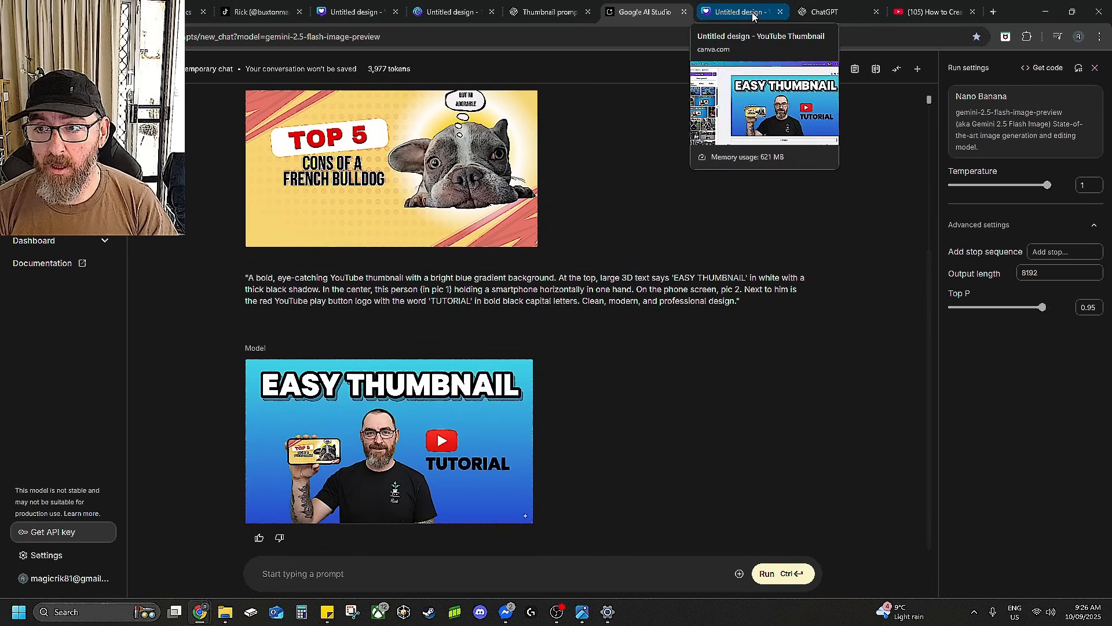
{"action": "left_click", "coordinate": [752, 15]}
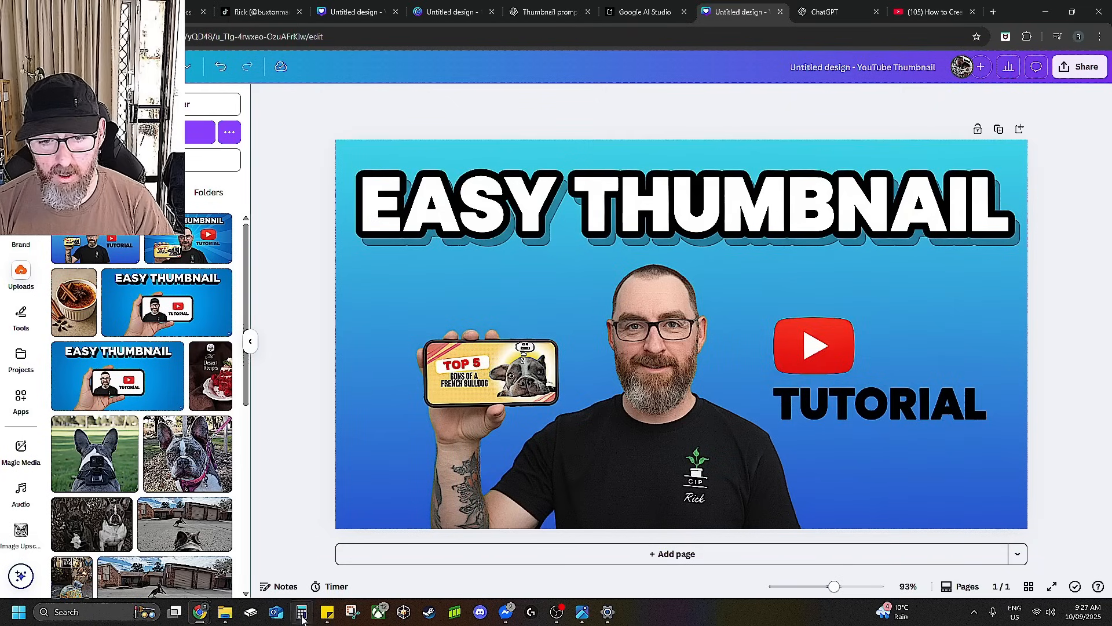
Attach the finished thumbnail image from the Youtube Thumbnails folder to the ChatGPT request for five ranked improvement tips and send it.
{"action": "left_click", "coordinate": [229, 618]}
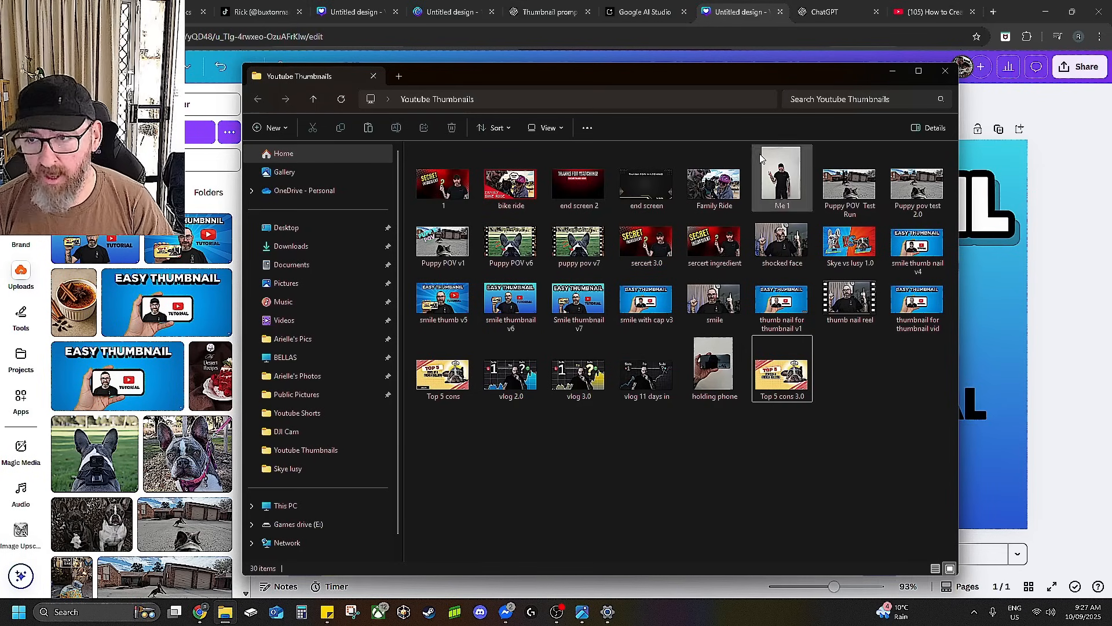
{"action": "left_click", "coordinate": [1074, 336]}
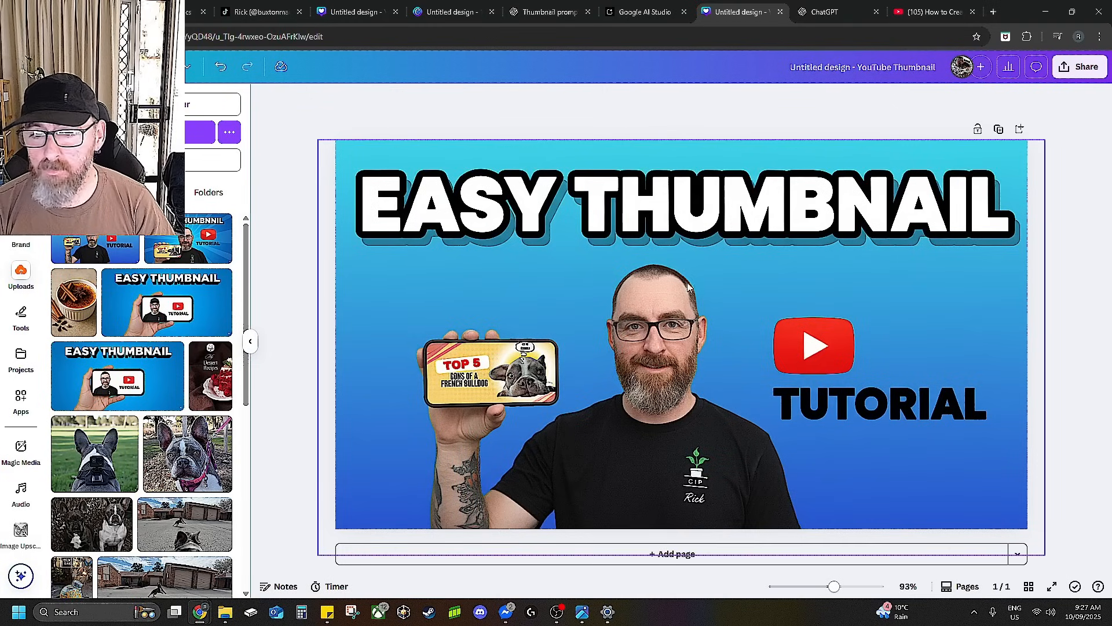
{"action": "left_click", "coordinate": [833, 15]}
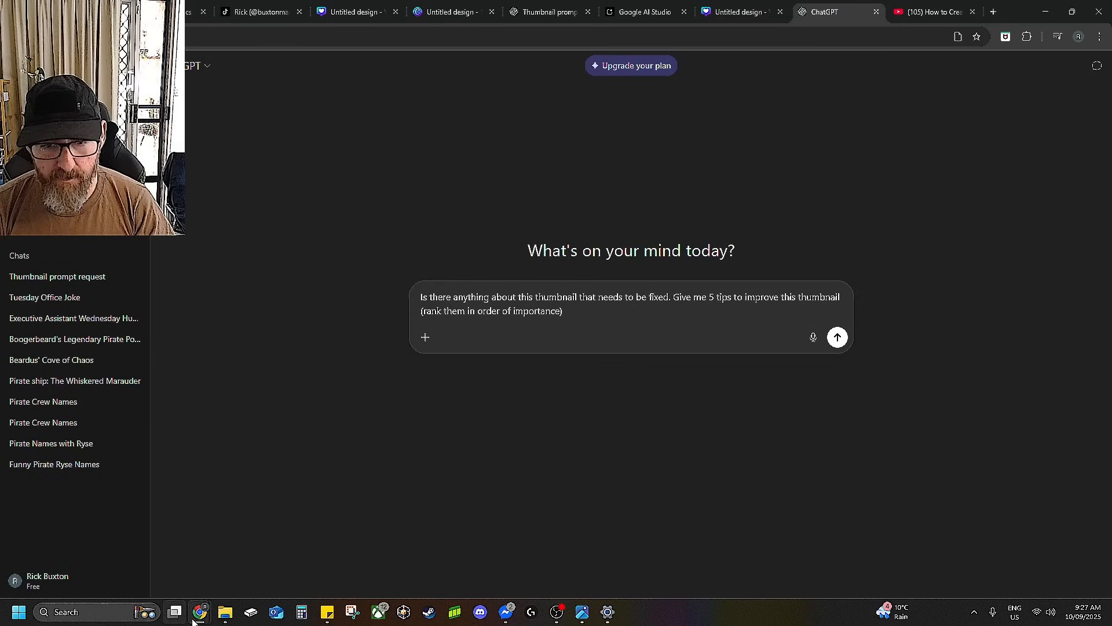
{"action": "mouse_move", "coordinate": [226, 612]}
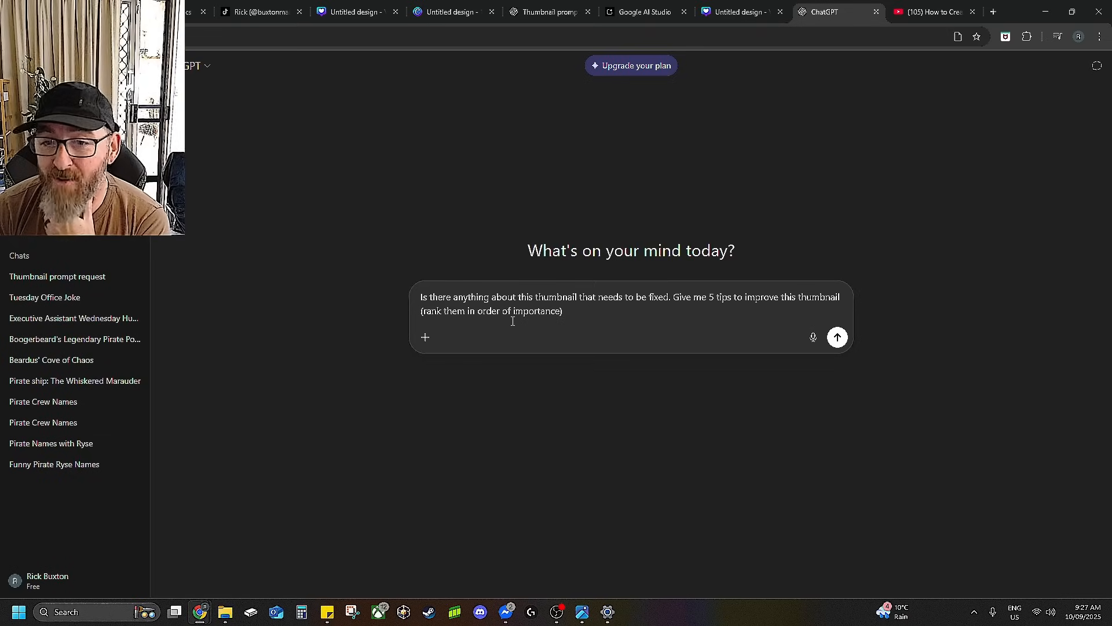
{"action": "left_click", "coordinate": [226, 614]}
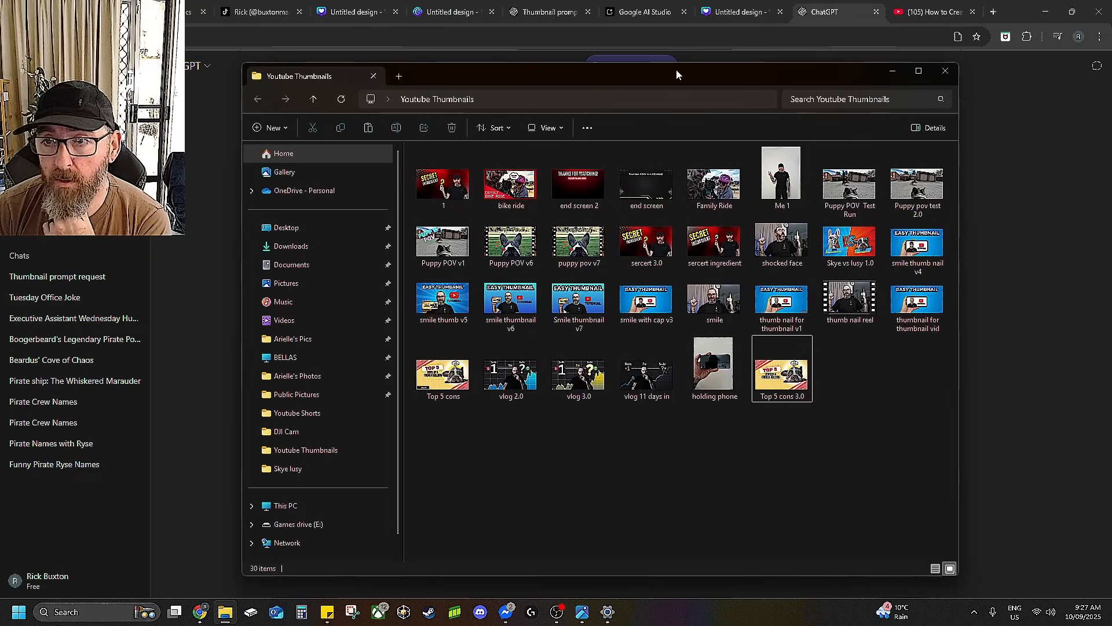
{"action": "left_click_drag", "start_coordinate": [675, 74], "coordinate": [162, 98]}
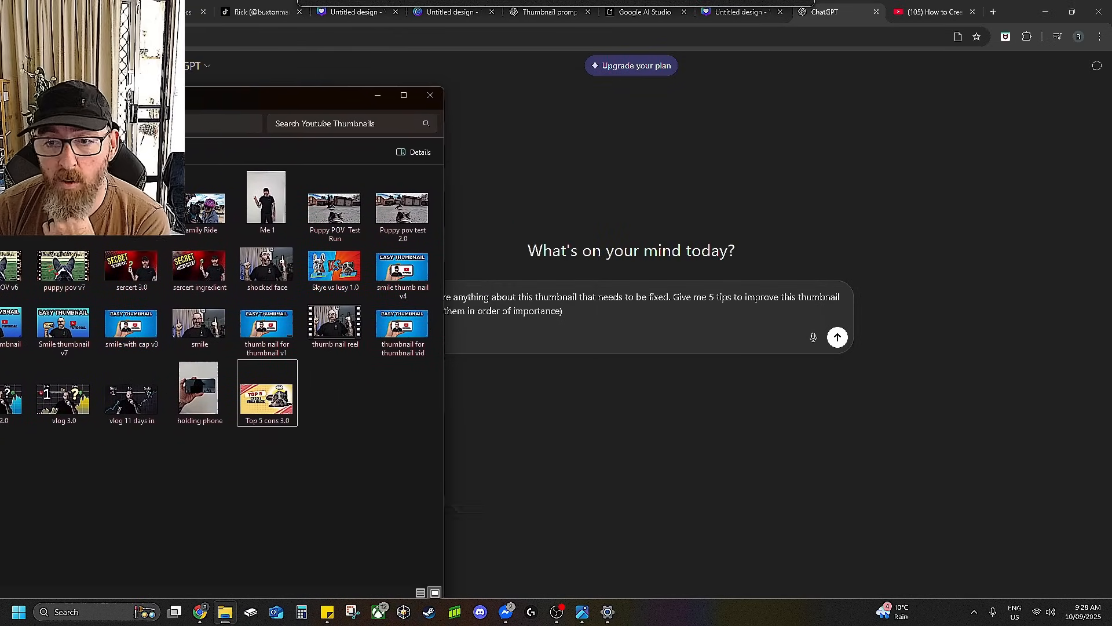
{"action": "left_click_drag", "start_coordinate": [72, 332], "coordinate": [657, 322]}
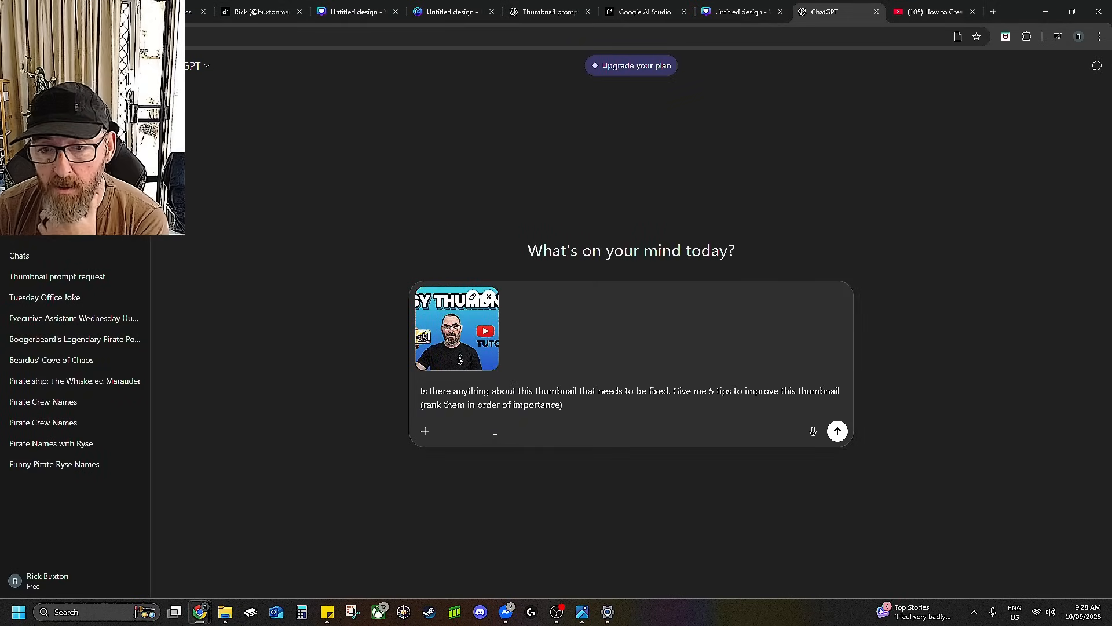
{"action": "left_click", "coordinate": [843, 432]}
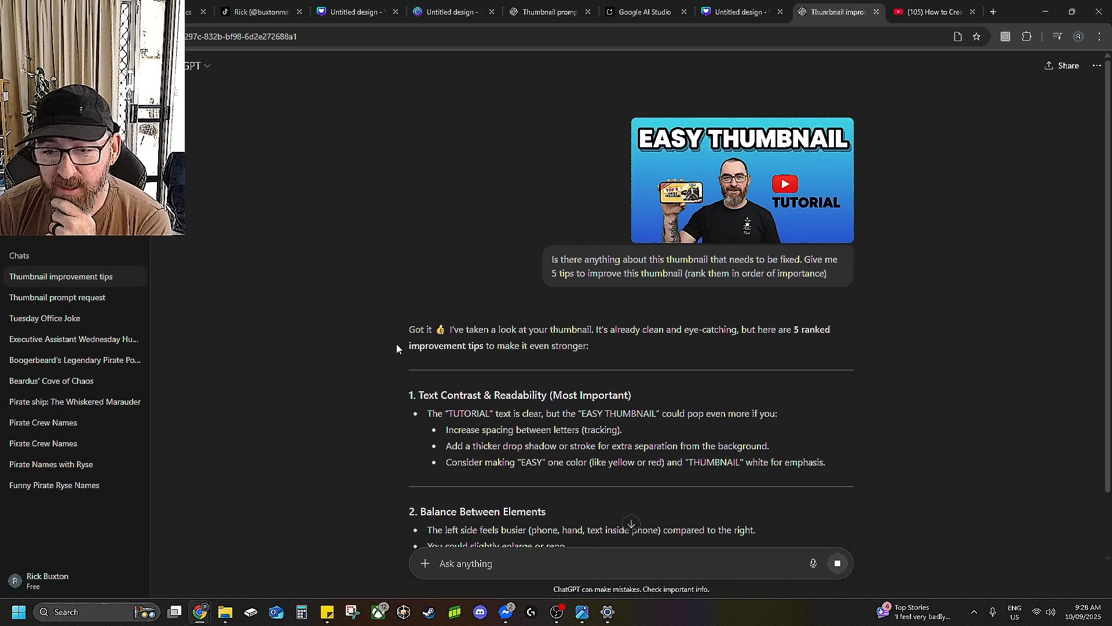
Read through ChatGPT's ranked thumbnail improvement tips.
{"action": "scroll", "coordinate": [860, 388], "scroll_direction": "down", "scroll_amount": 1}
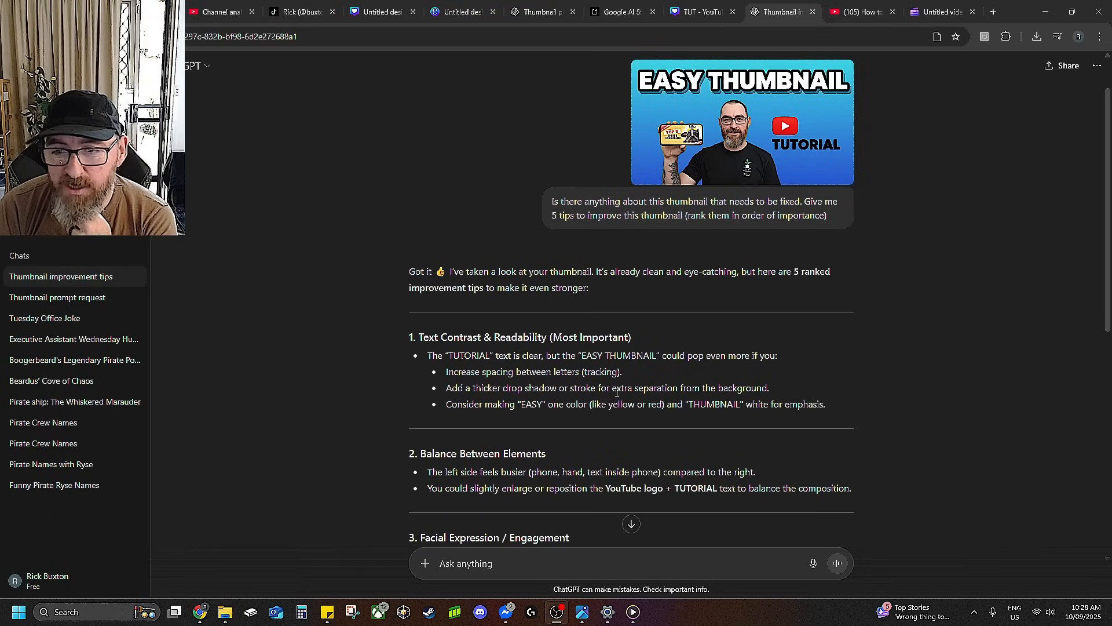
{"action": "scroll", "coordinate": [566, 355], "scroll_direction": "down", "scroll_amount": 1}
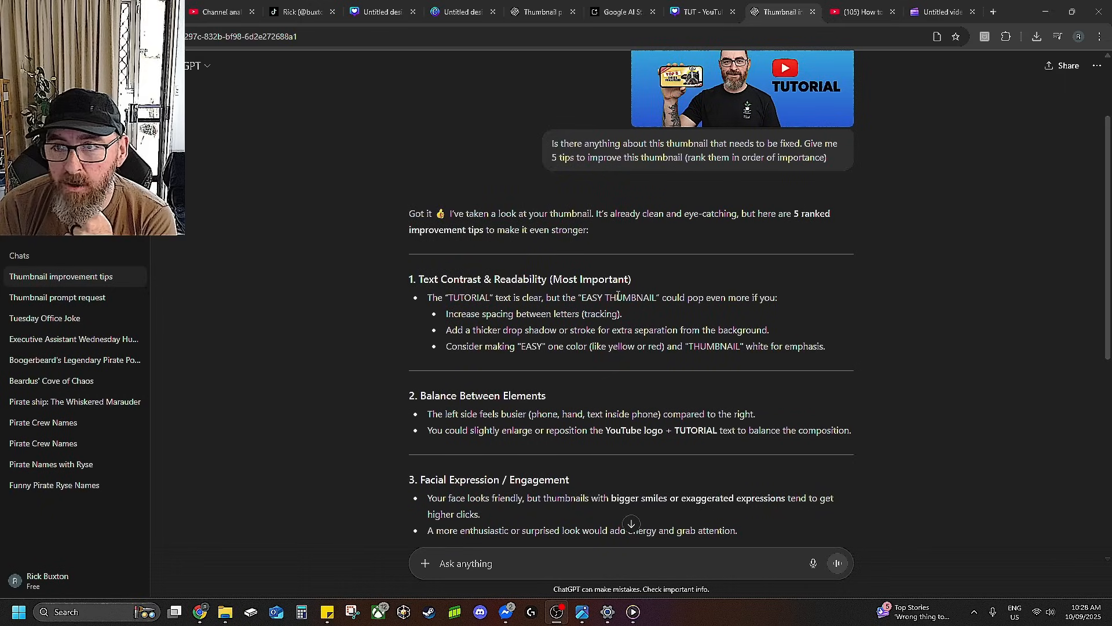
{"action": "scroll", "coordinate": [618, 296], "scroll_direction": "up", "scroll_amount": 2}
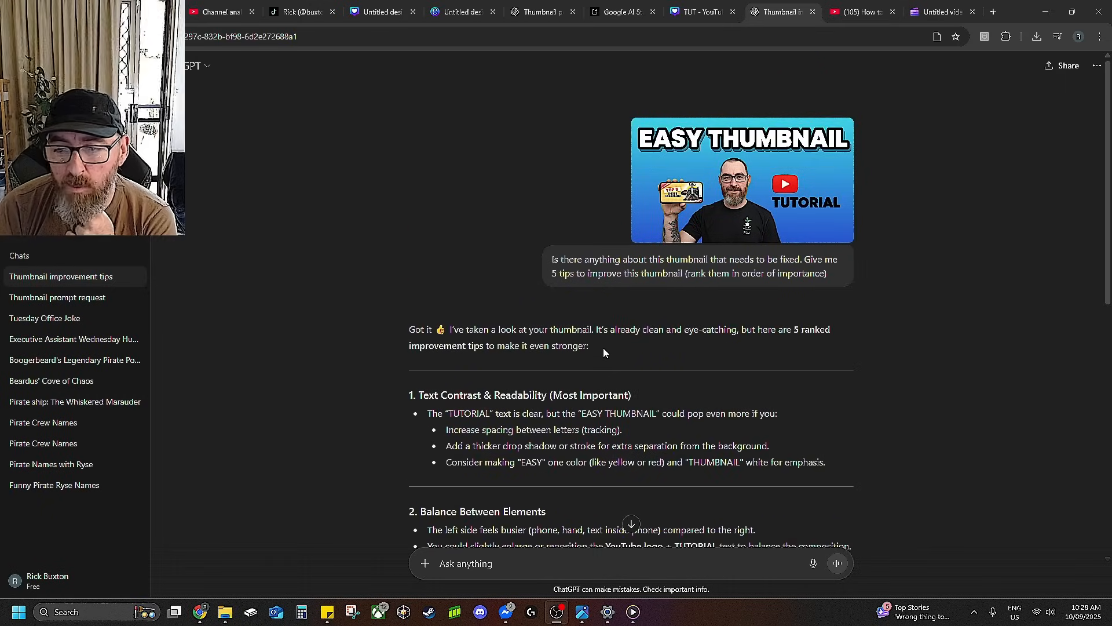
{"action": "scroll", "coordinate": [603, 347], "scroll_direction": "down", "scroll_amount": 1}
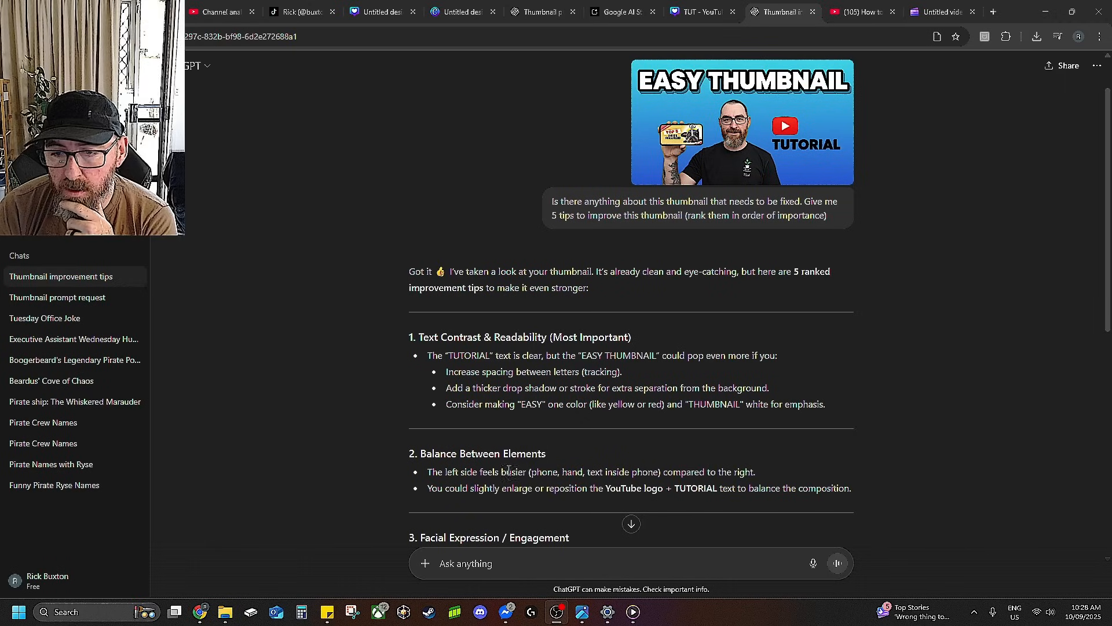
{"action": "scroll", "coordinate": [504, 478], "scroll_direction": "down", "scroll_amount": 1}
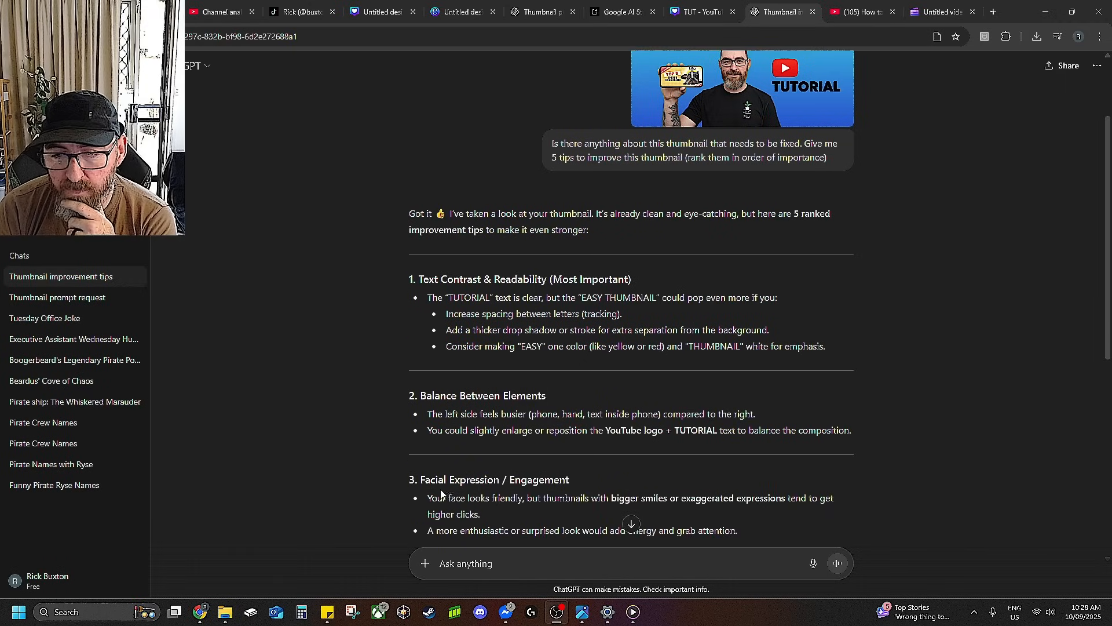
{"action": "scroll", "coordinate": [687, 480], "scroll_direction": "up", "scroll_amount": 1}
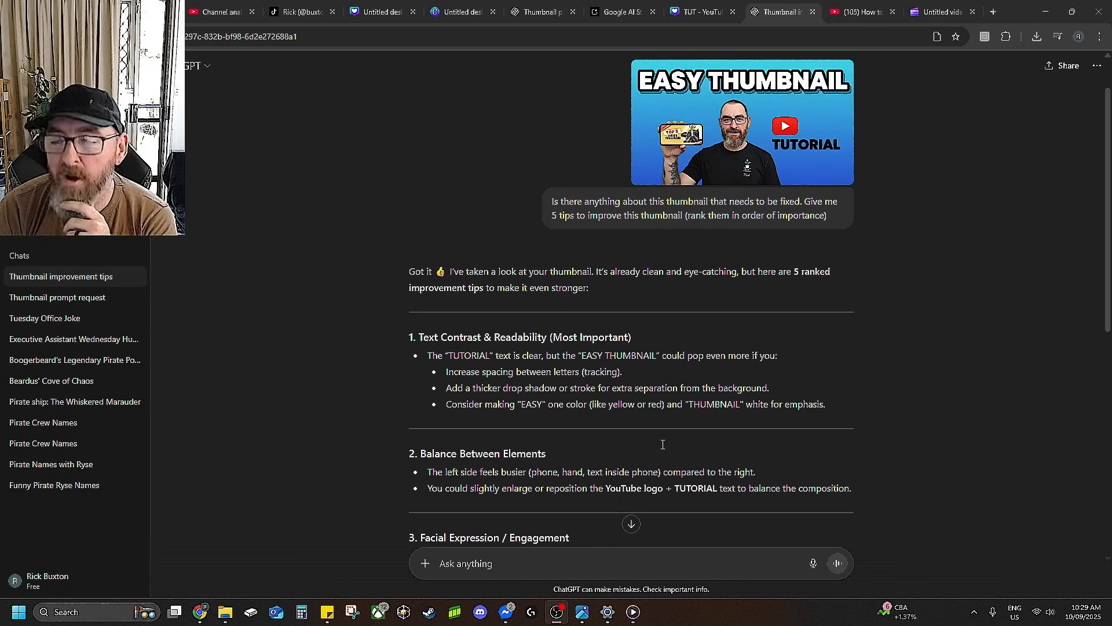
Scroll through ChatGPT's ranked tips and the earlier thumbnail versions in Google AI Studio.
{"action": "scroll", "coordinate": [663, 444], "scroll_direction": "up", "scroll_amount": 1}
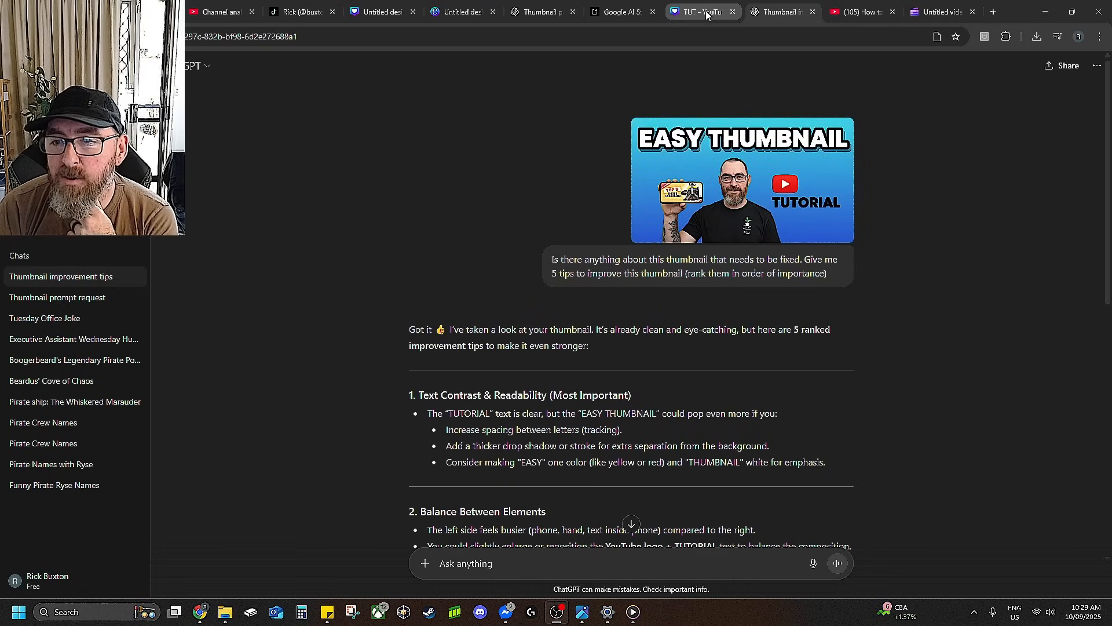
{"action": "scroll", "coordinate": [503, 495], "scroll_direction": "down", "scroll_amount": 2}
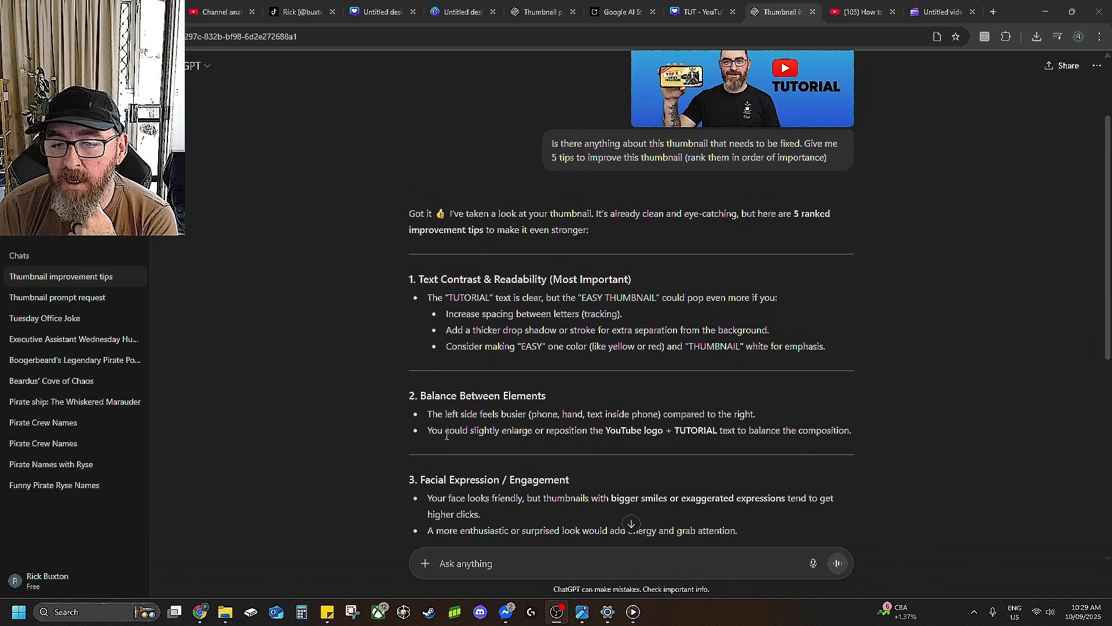
{"action": "scroll", "coordinate": [690, 241], "scroll_direction": "up", "scroll_amount": 2}
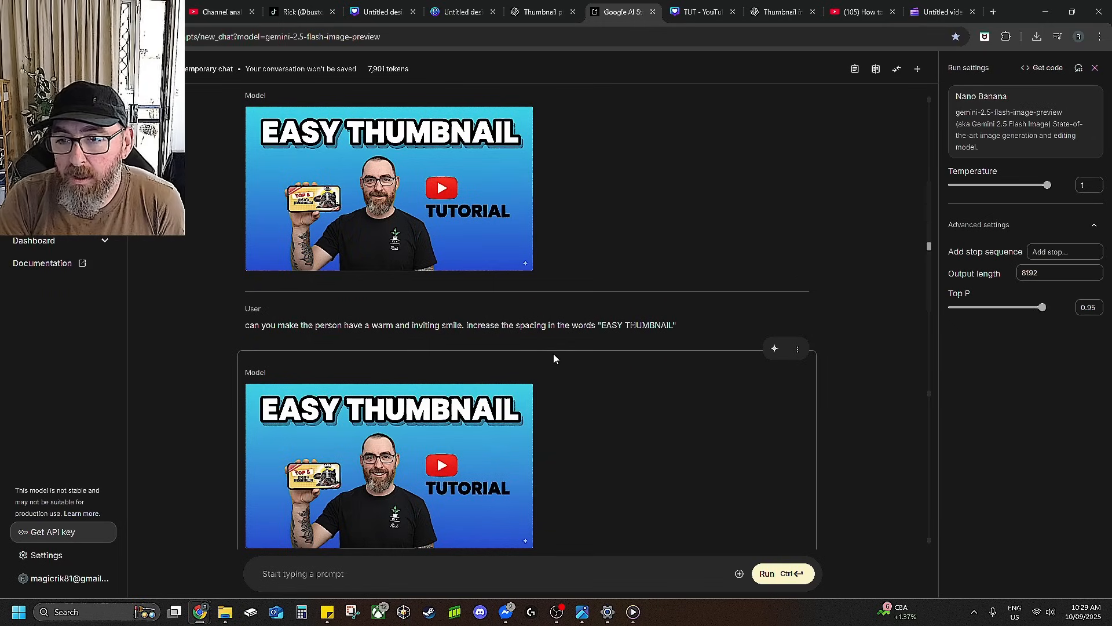
{"action": "scroll", "coordinate": [524, 364], "scroll_direction": "down", "scroll_amount": 1}
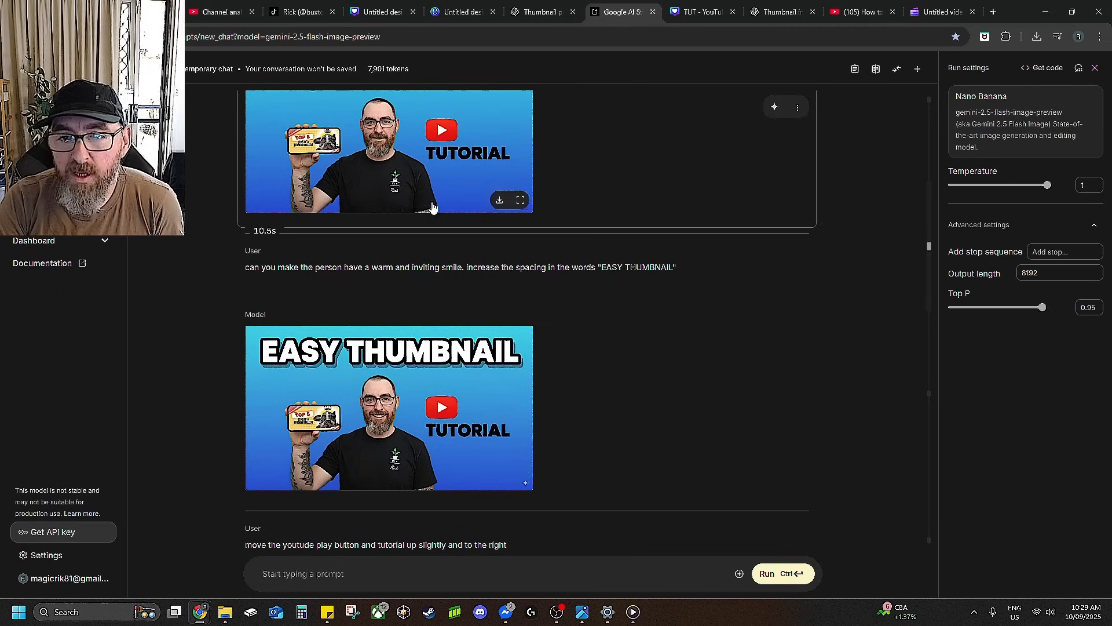
Switch to the TUT thumbnail design and download it as a PNG with saving of download settings turned off.
{"action": "left_click", "coordinate": [461, 13]}
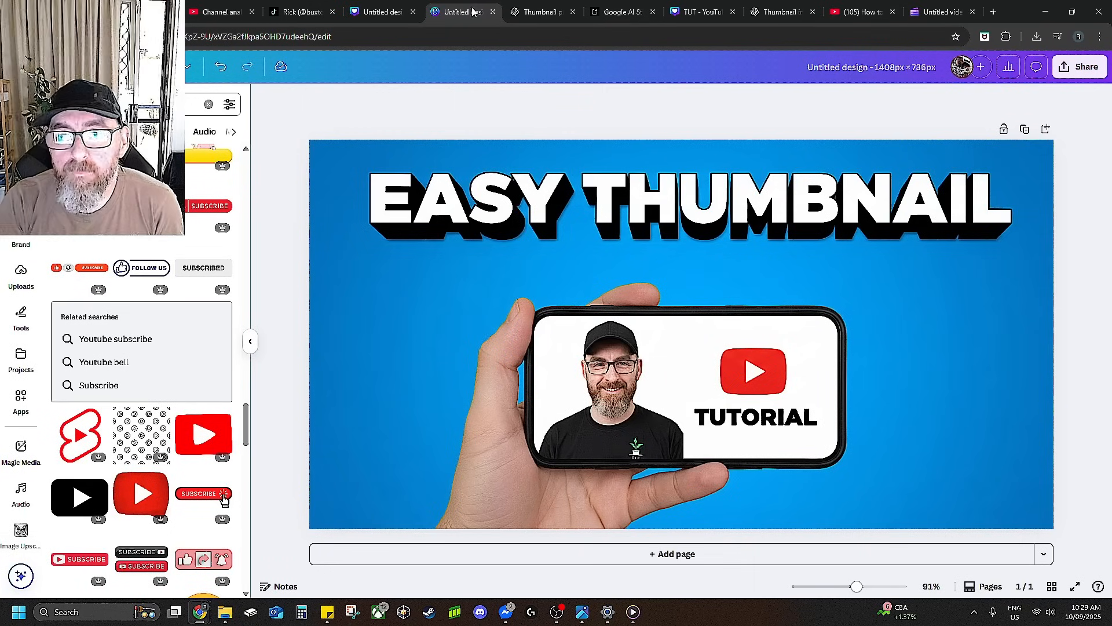
{"action": "left_click", "coordinate": [398, 14]}
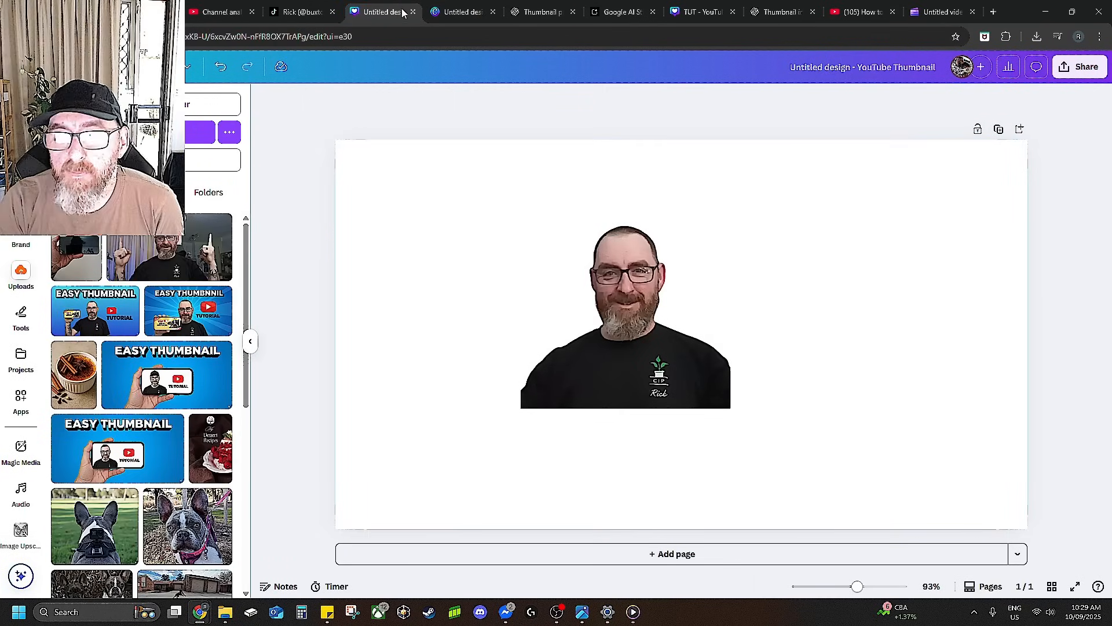
{"action": "left_click", "coordinate": [708, 14]}
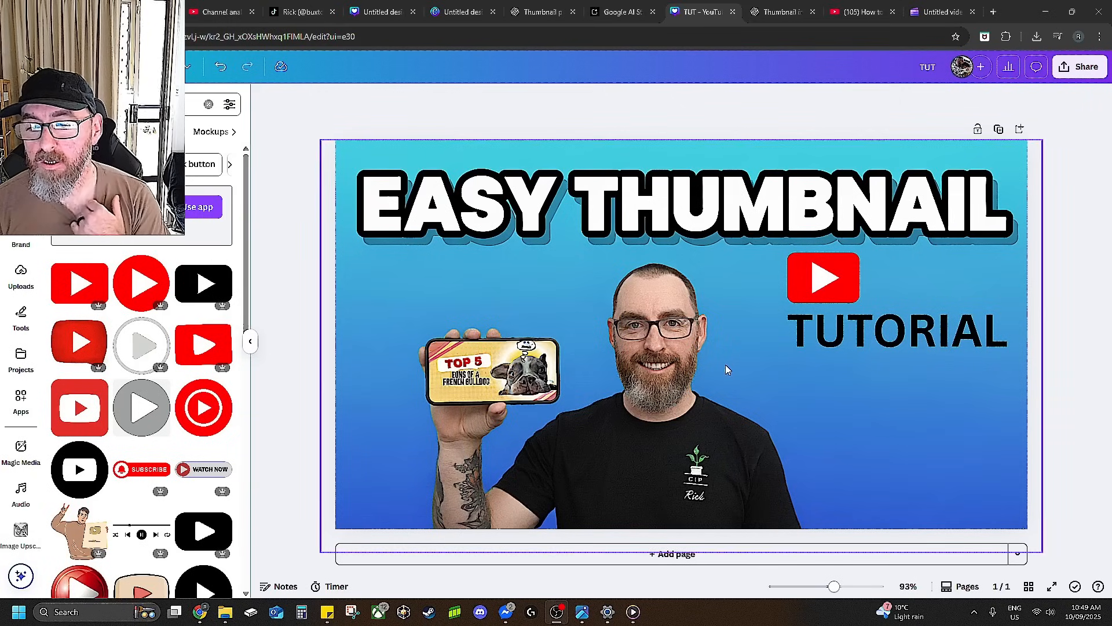
{"action": "left_click", "coordinate": [1080, 66]}
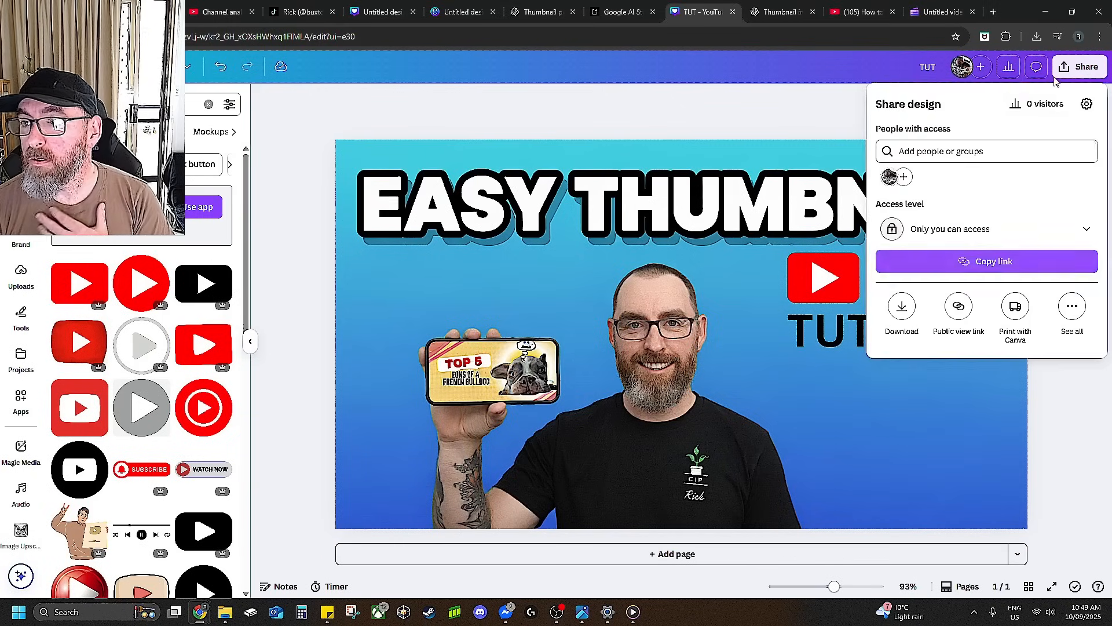
{"action": "left_click", "coordinate": [905, 310]}
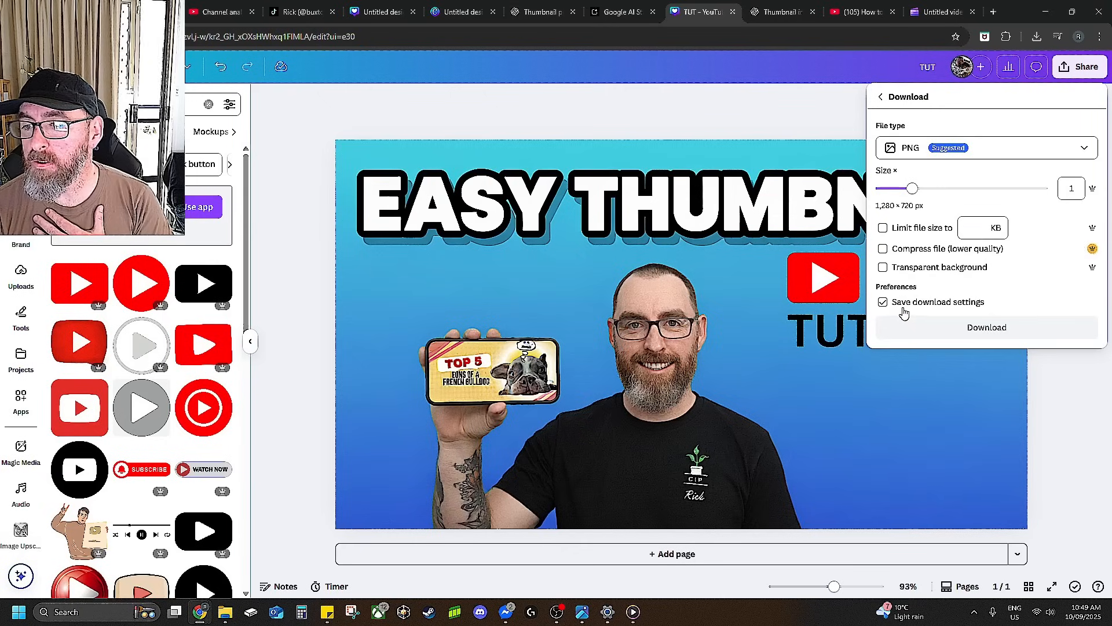
{"action": "left_click", "coordinate": [901, 310]}
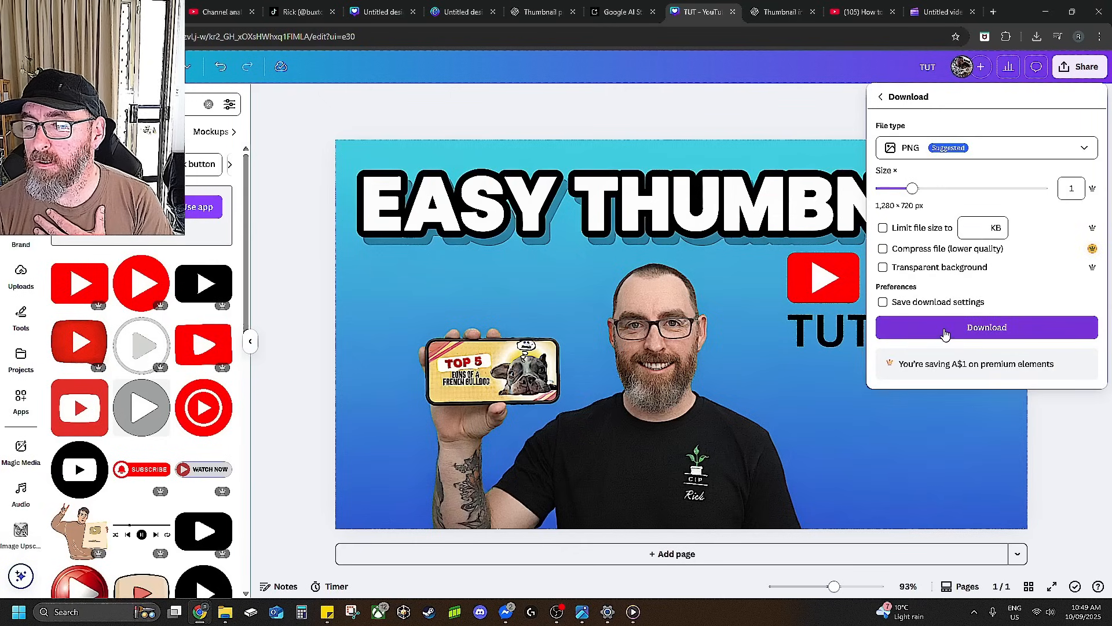
{"action": "left_click", "coordinate": [945, 328]}
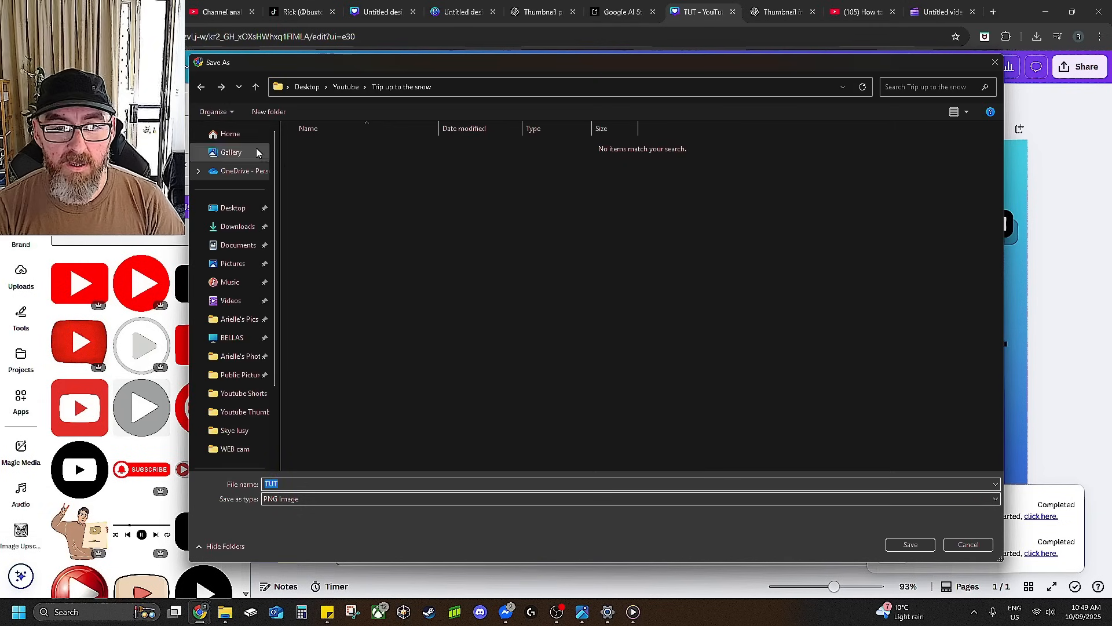
Save the download as smile thumbnail v11 in the Desktop's Youtube Thumbnails folder.
{"action": "left_click", "coordinate": [249, 207]}
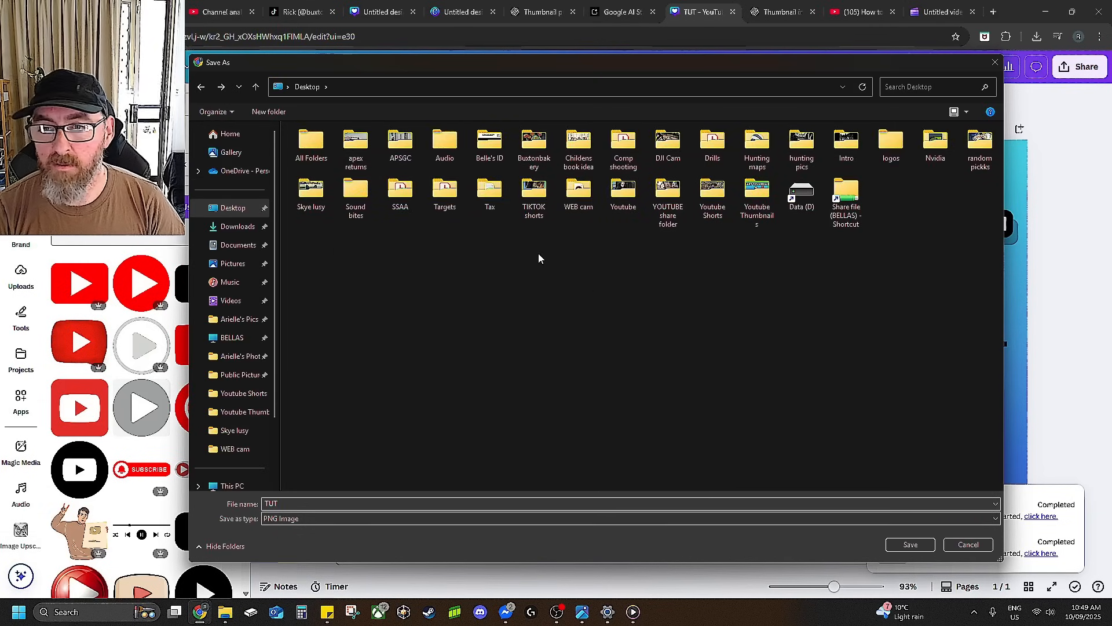
{"action": "double_click", "coordinate": [751, 192]}
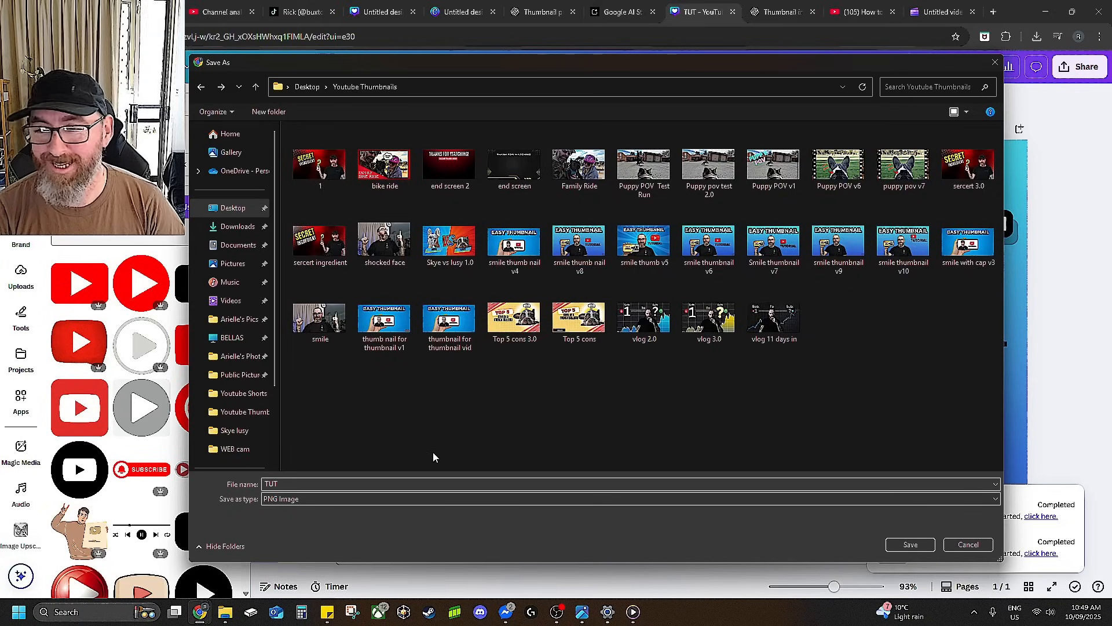
{"action": "double_click", "coordinate": [309, 487]}
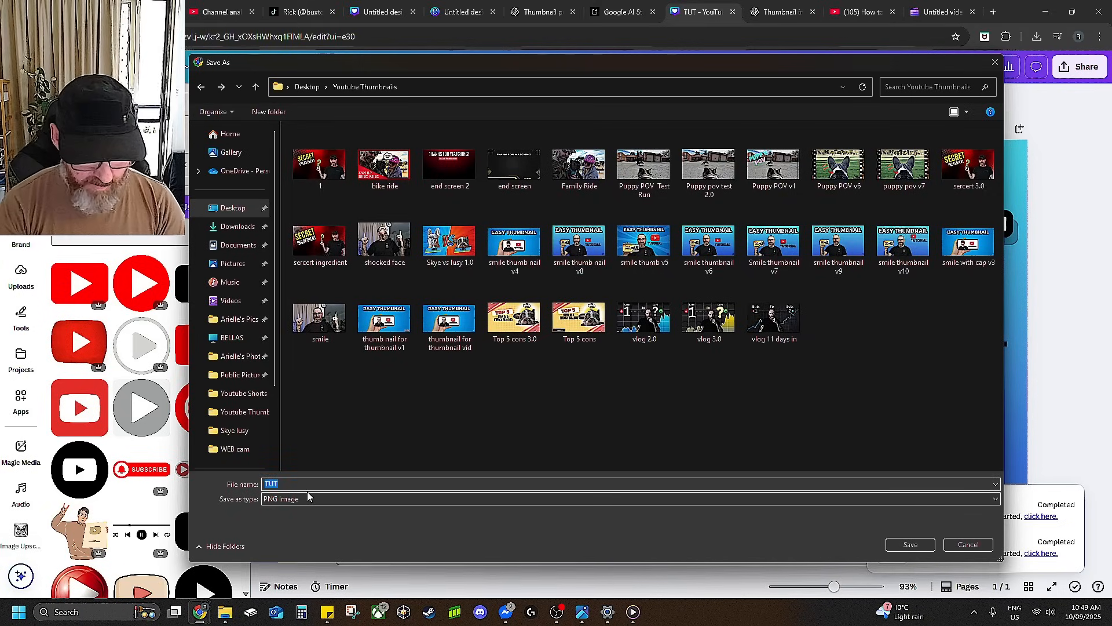
{"action": "type", "text": "smi"}
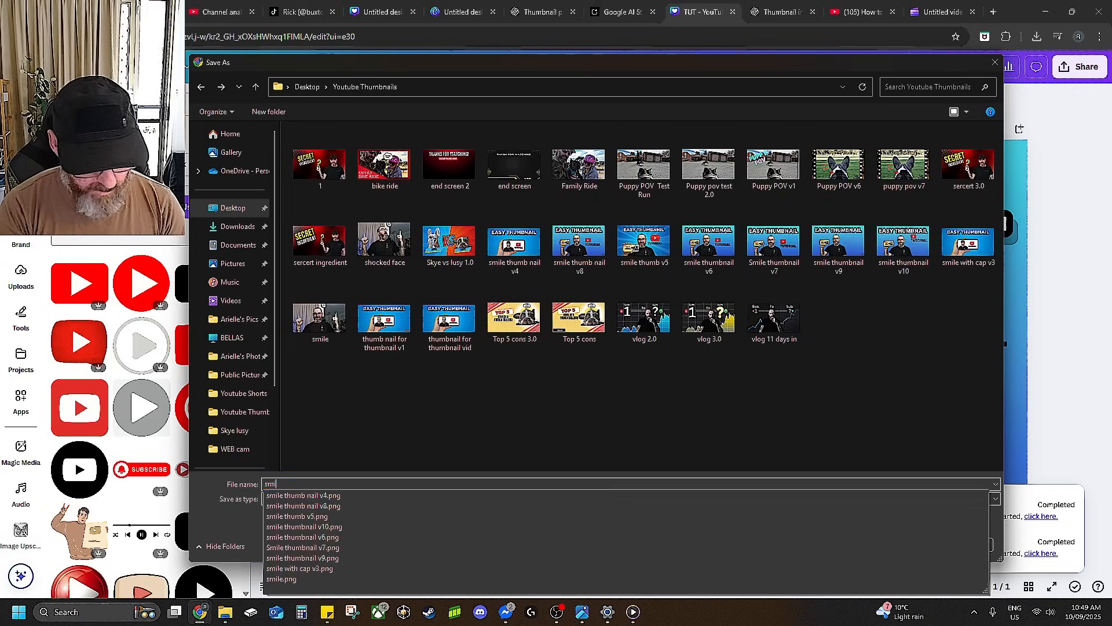
{"action": "type", "text": "le thu"}
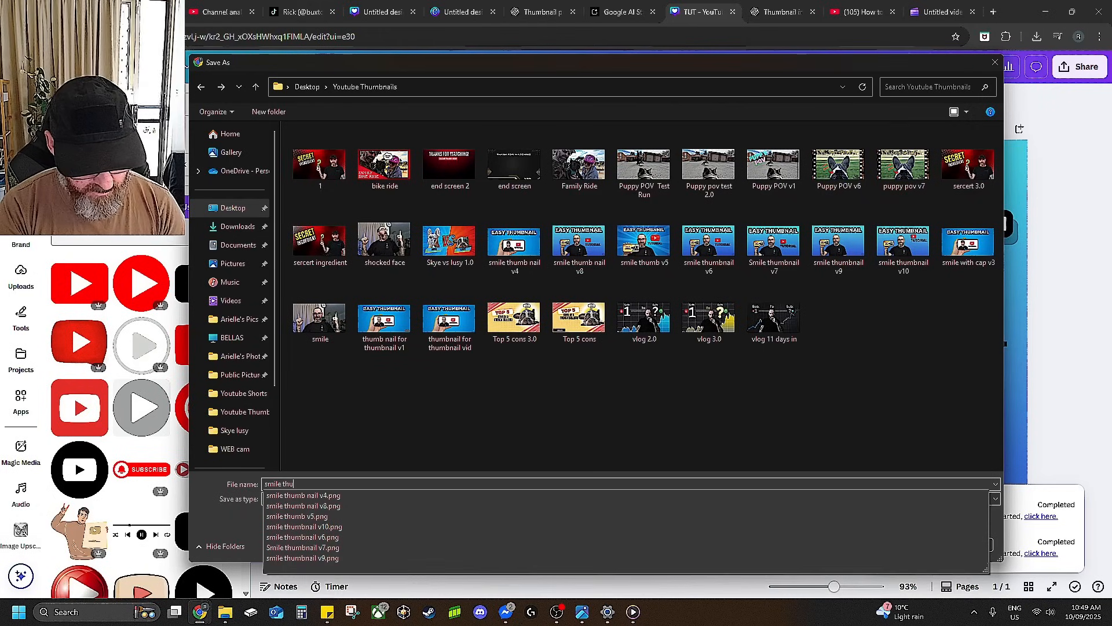
{"action": "type", "text": "mbnail"}
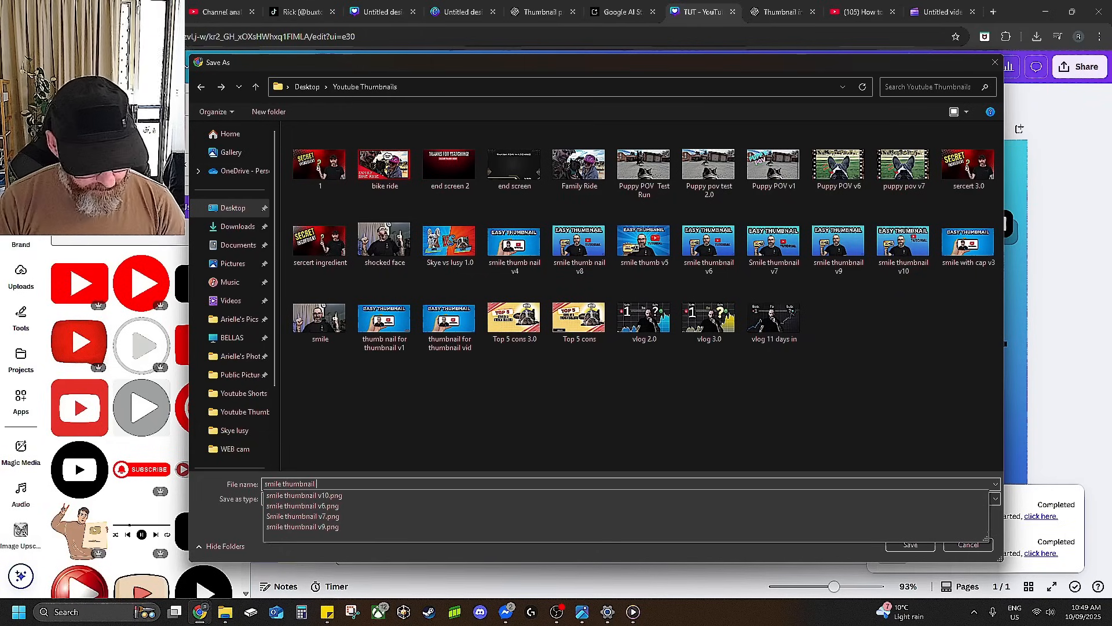
{"action": "type", "text": " v11"}
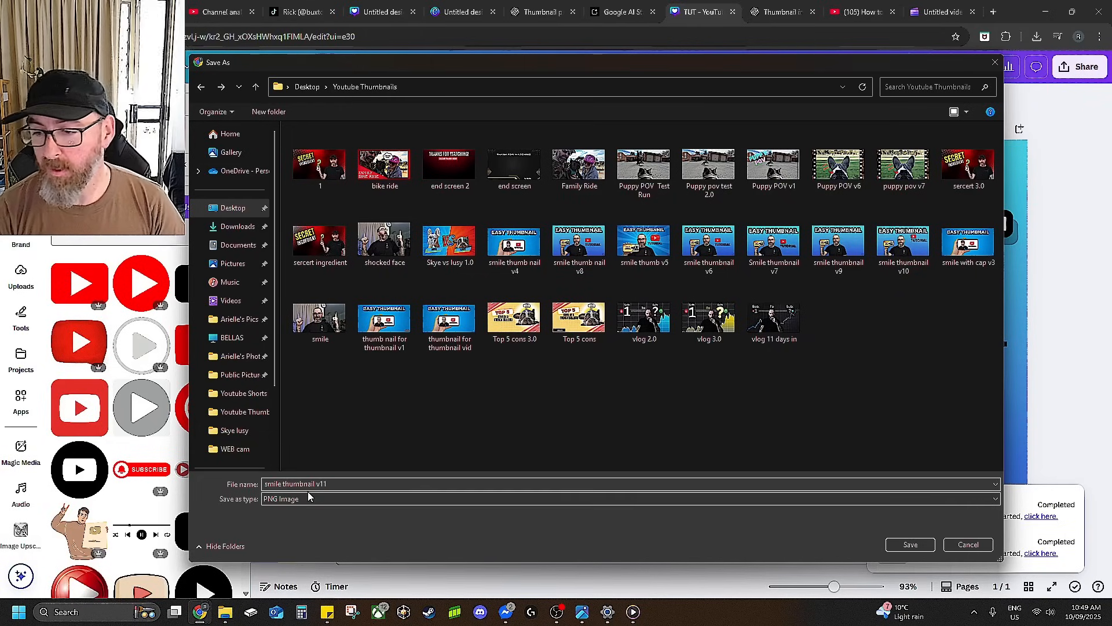
{"action": "left_click", "coordinate": [903, 543]}
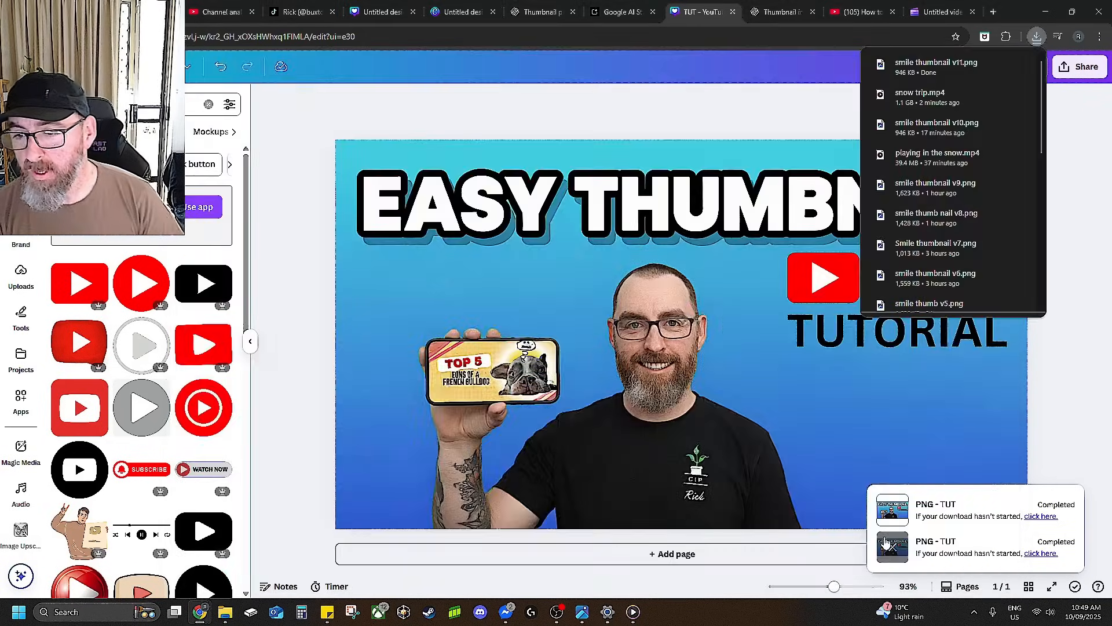